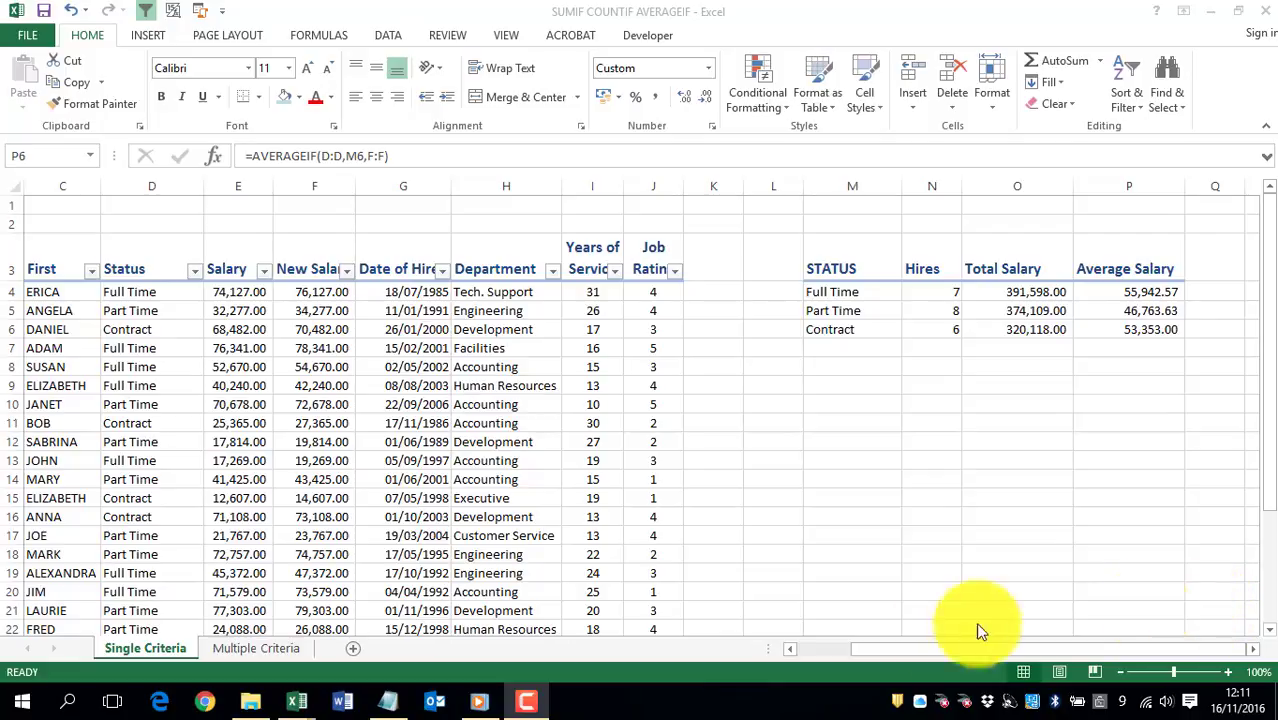
# Step: Switch to the Multiple Criteria sheet and start a COUNTIFS formula in N4, the Full Time hires cell
pyautogui.click(259, 650)
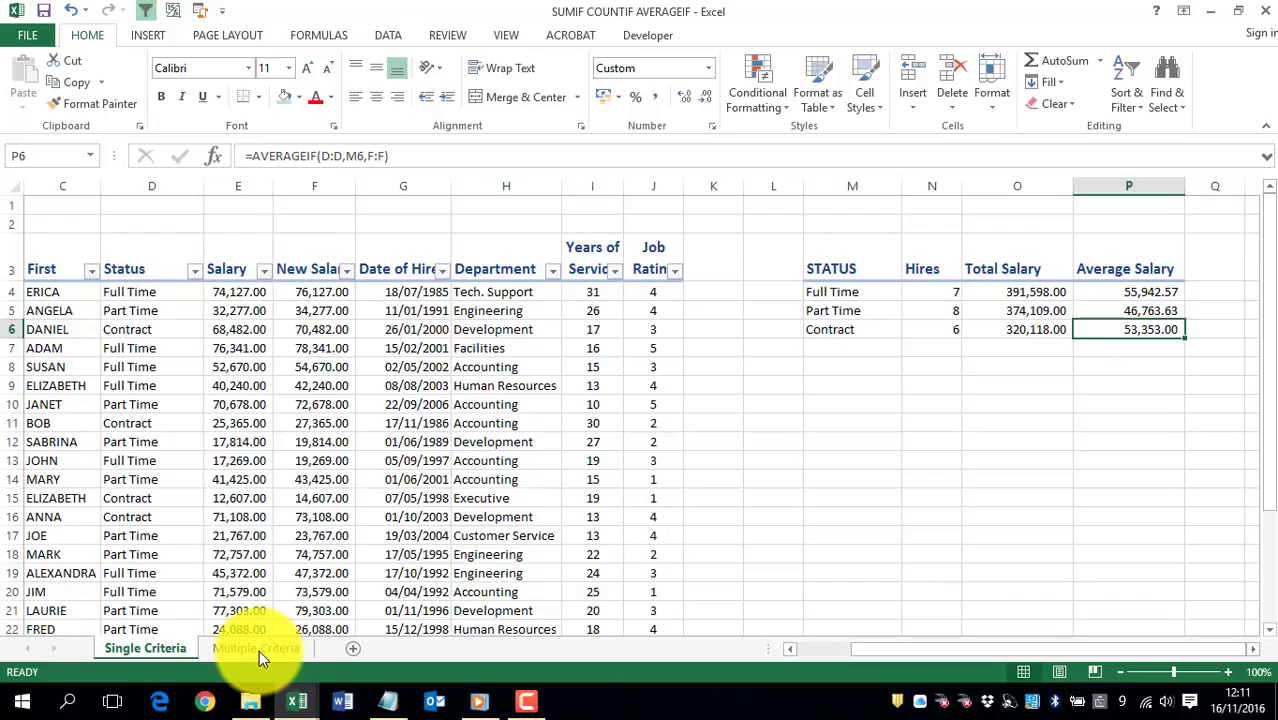
pyautogui.click(259, 650)
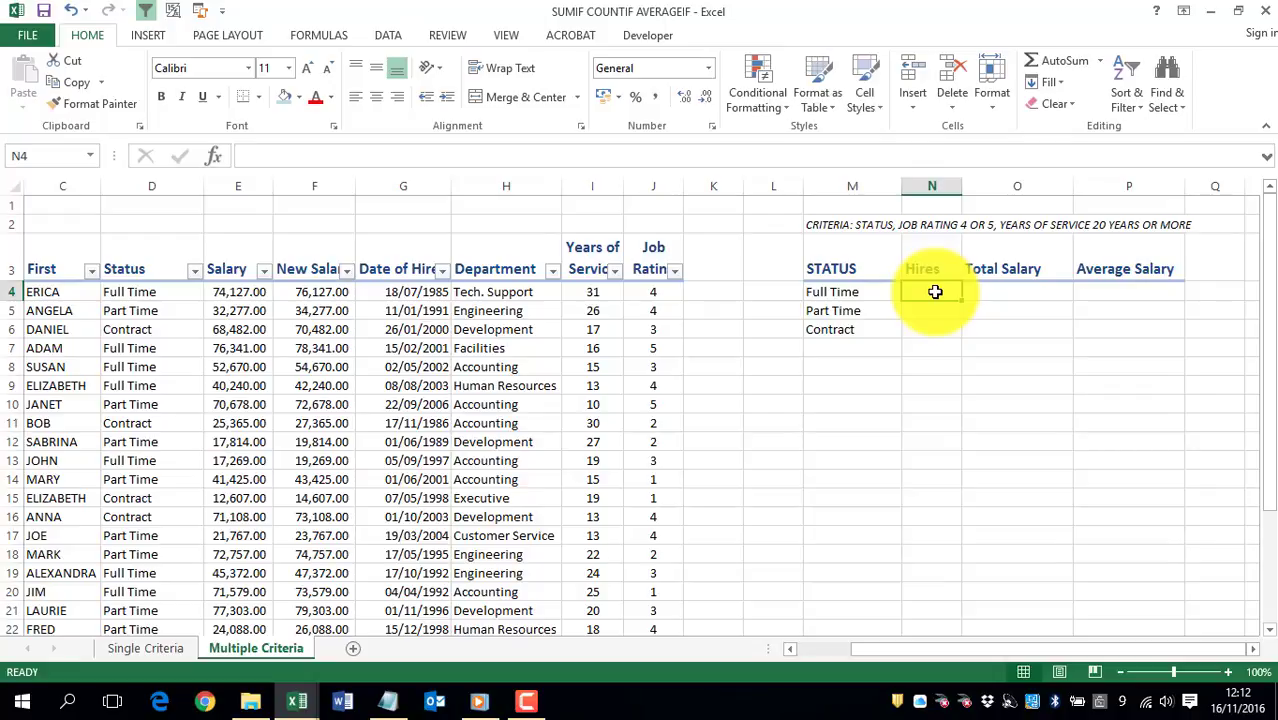
pyautogui.write('=C')
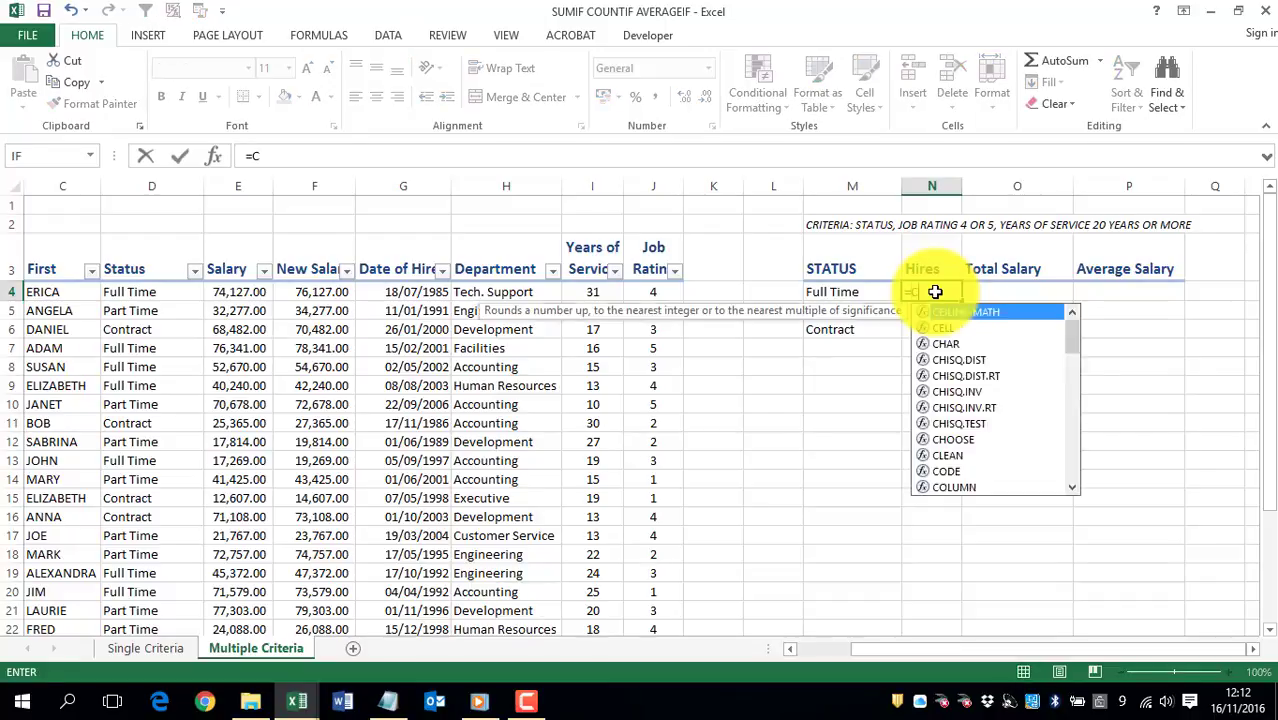
pyautogui.write('OUNT')
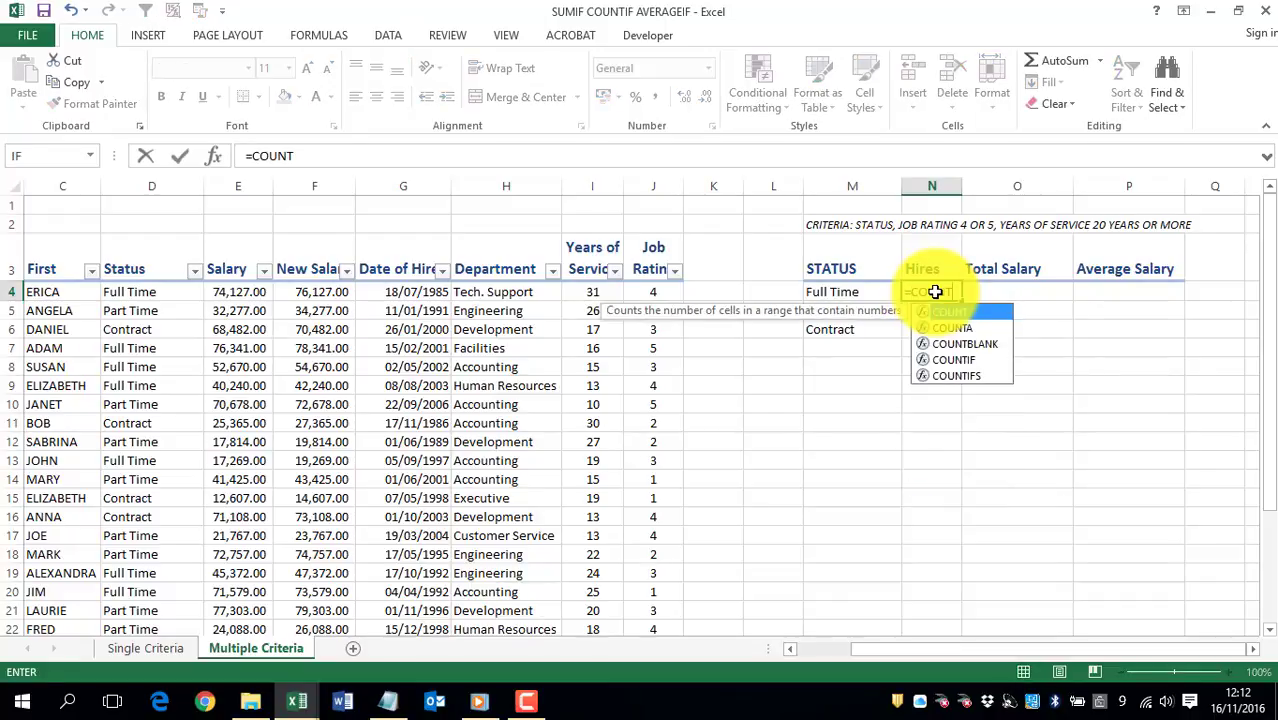
pyautogui.click(981, 359)
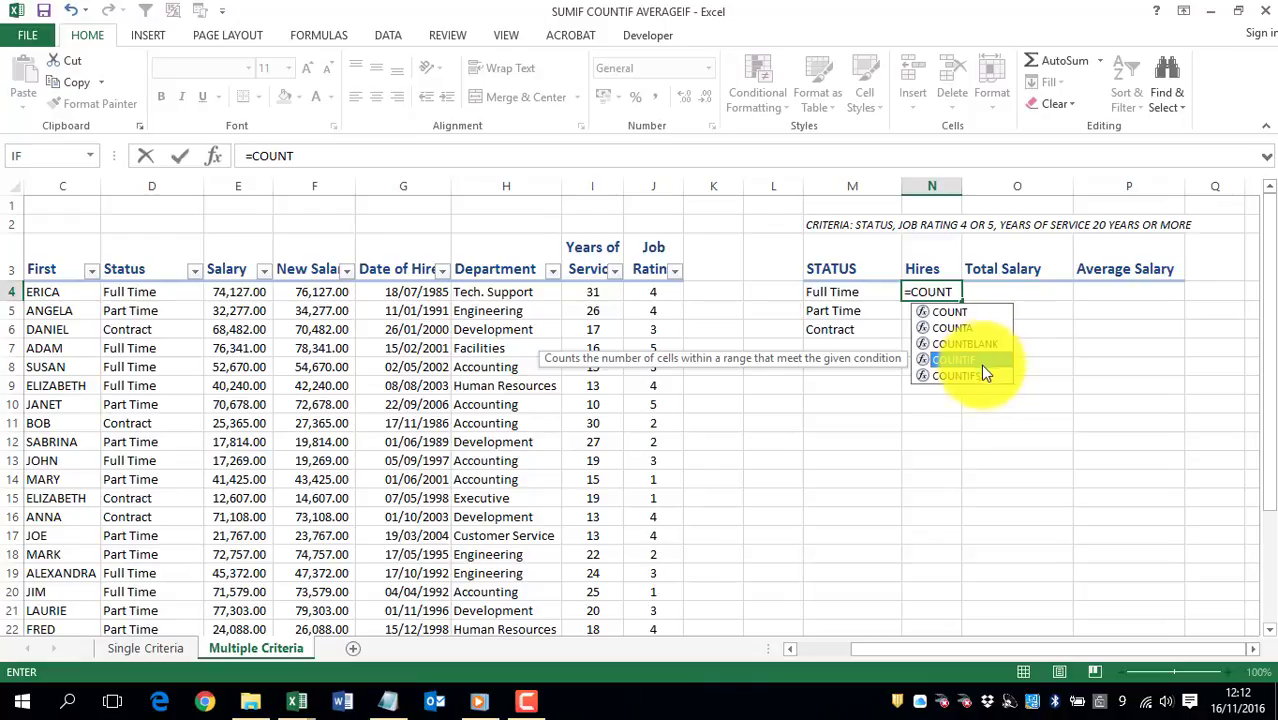
pyautogui.click(979, 376)
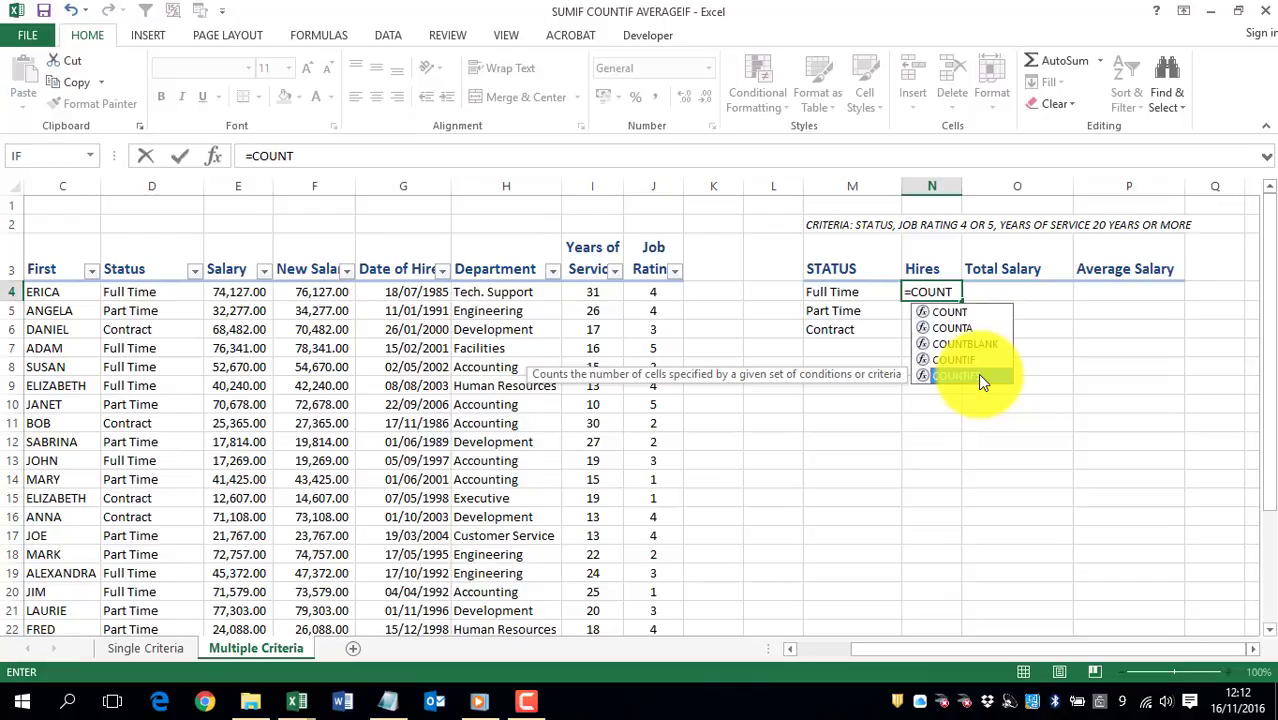
pyautogui.doubleClick(980, 376)
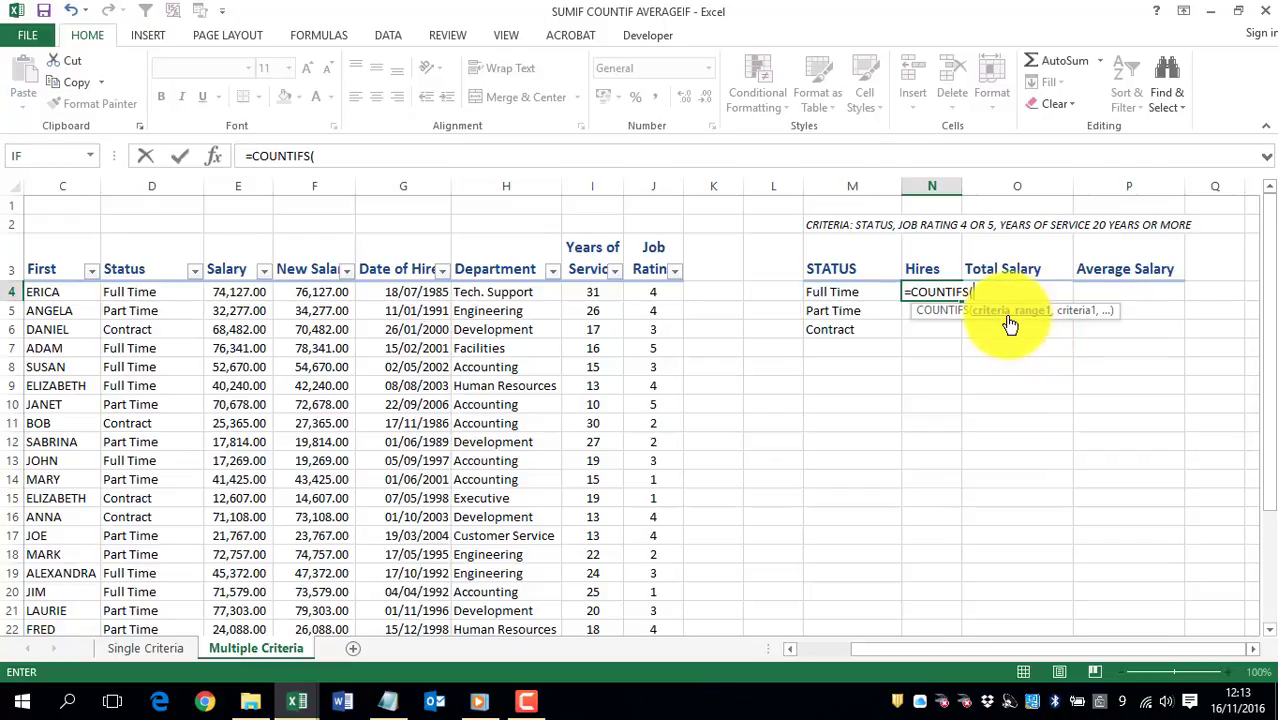
# Step: Add the first COUNTIFS condition, using status column D:D as the range and cell M4 as the criterion
pyautogui.click(155, 190)
pyautogui.write(',')
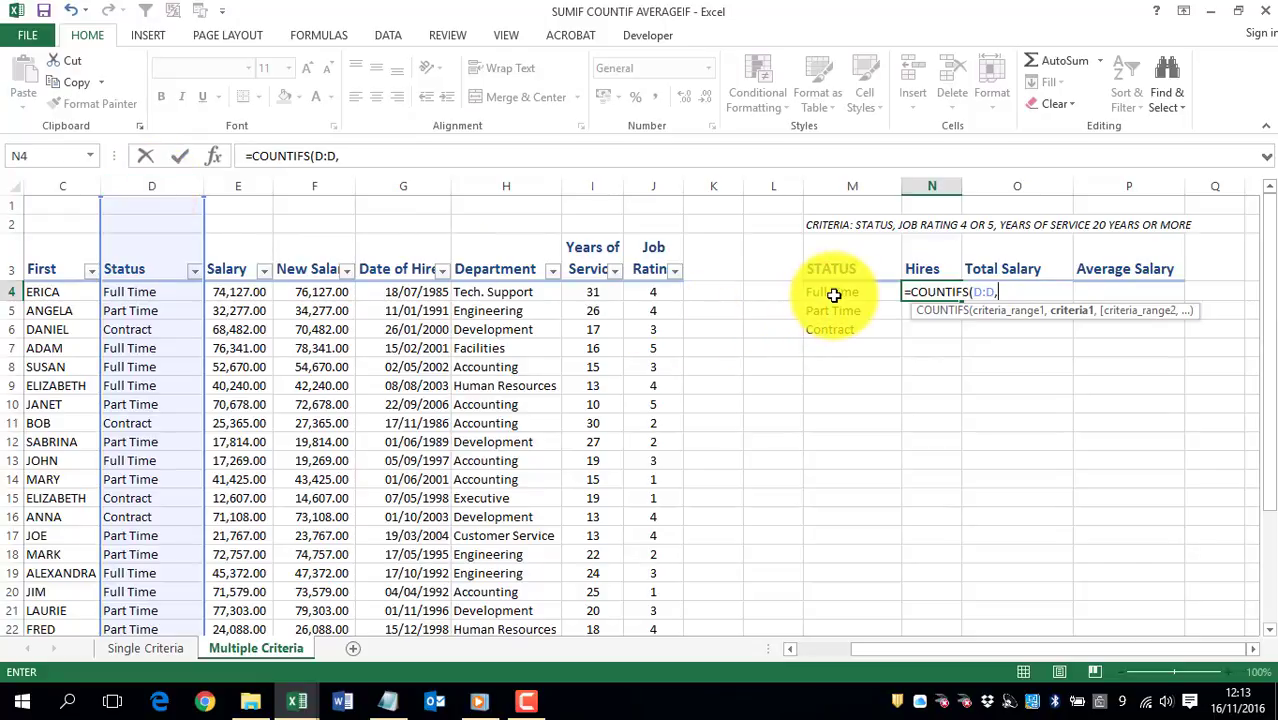
pyautogui.click(834, 294)
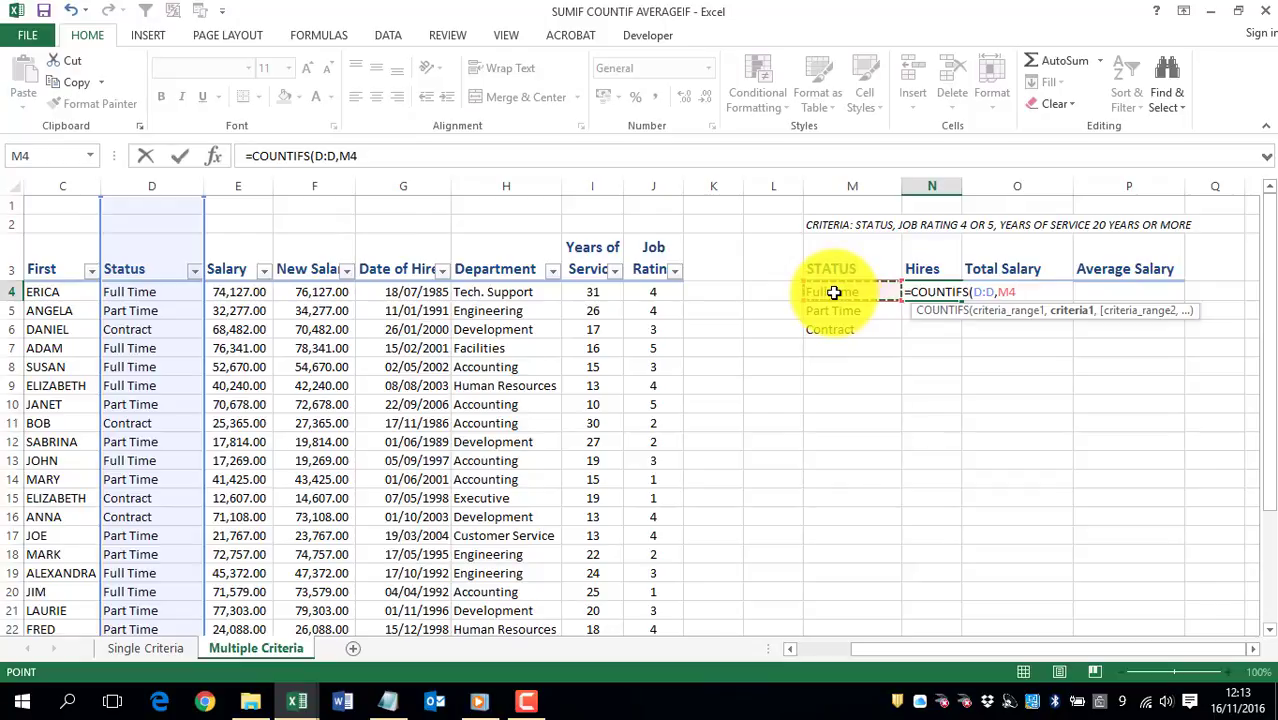
pyautogui.write(',')
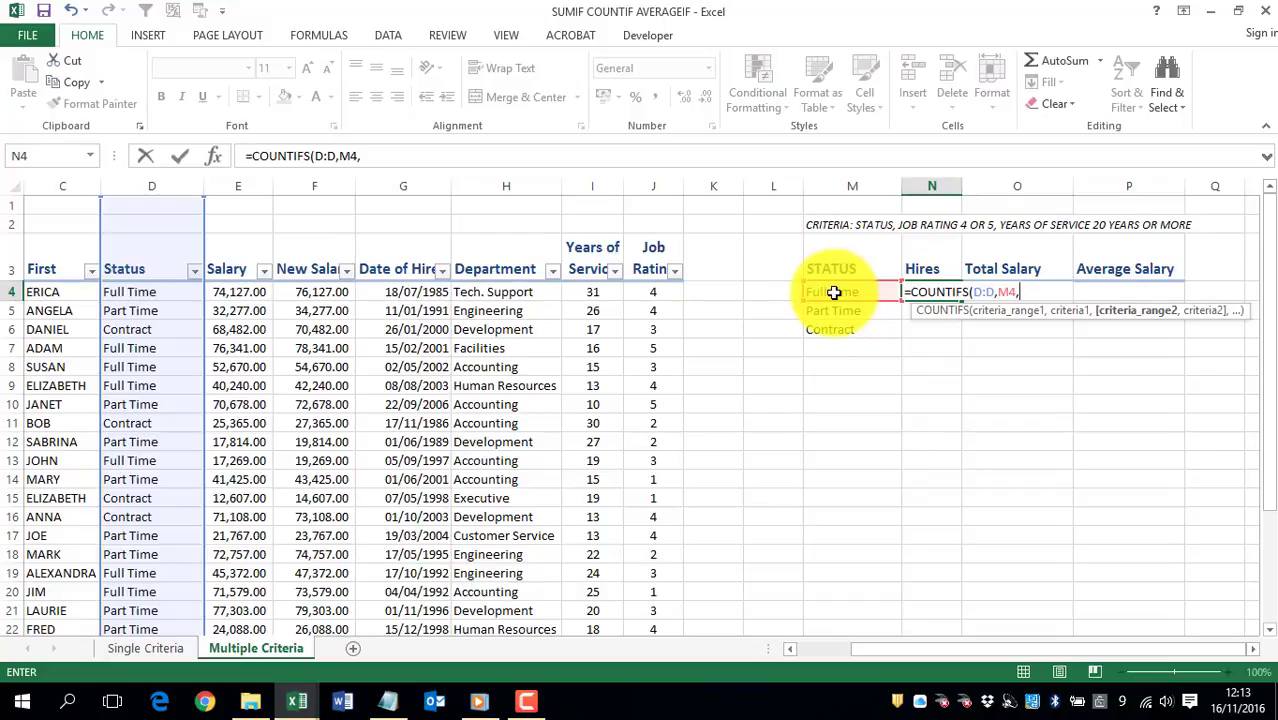
# Step: Add job rating column J:J as the second COUNTIFS range with the criterion ">3"
pyautogui.click(650, 187)
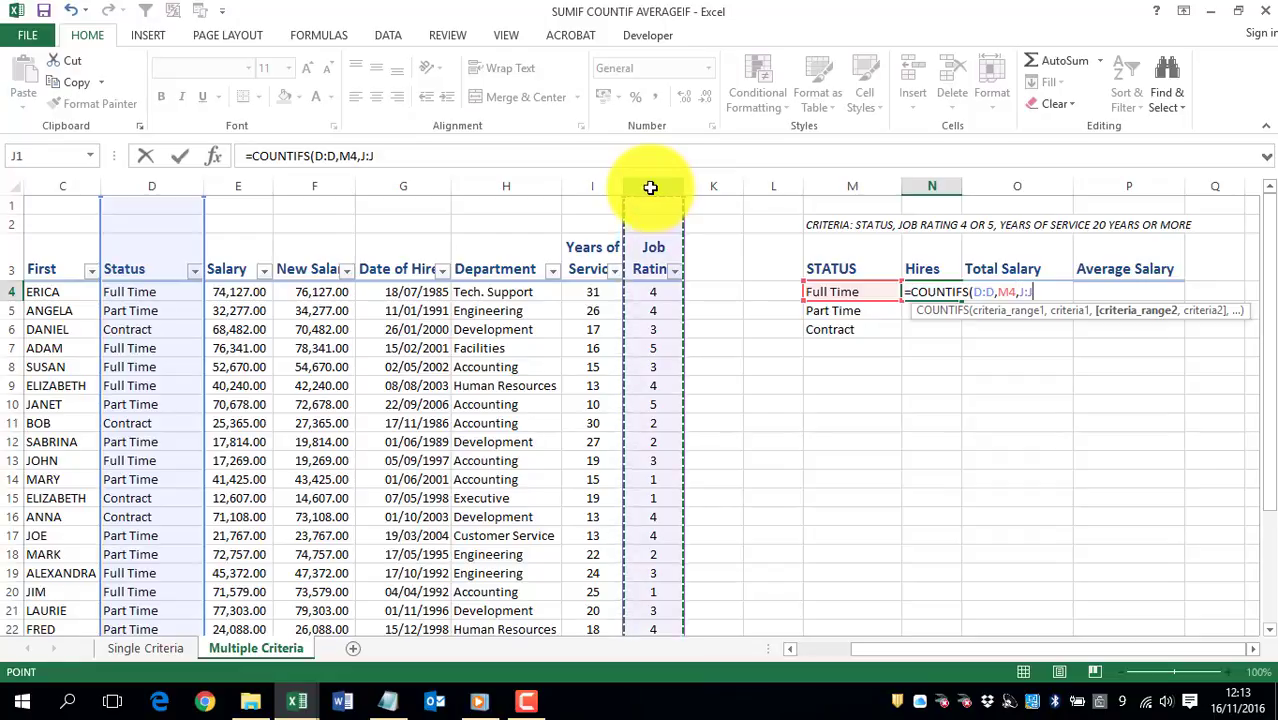
pyautogui.write(',')
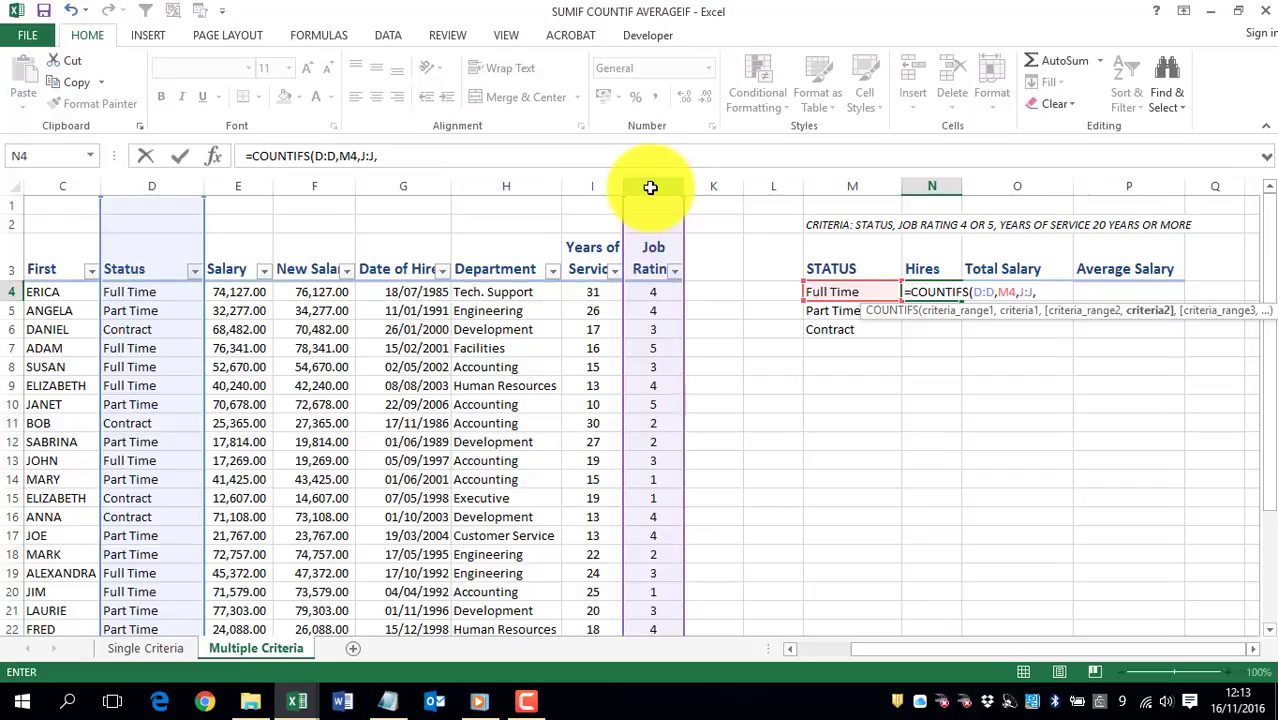
pyautogui.write('""')
pyautogui.click(384, 153)
pyautogui.write('>')
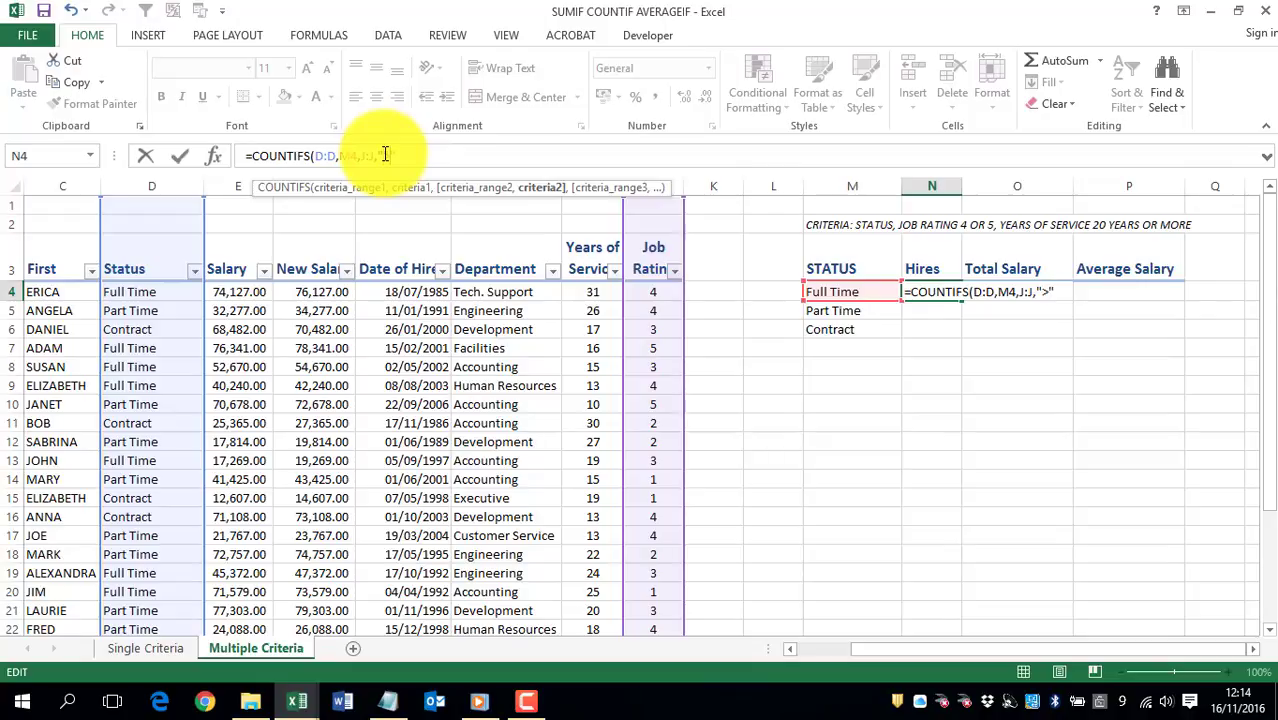
pyautogui.write('3')
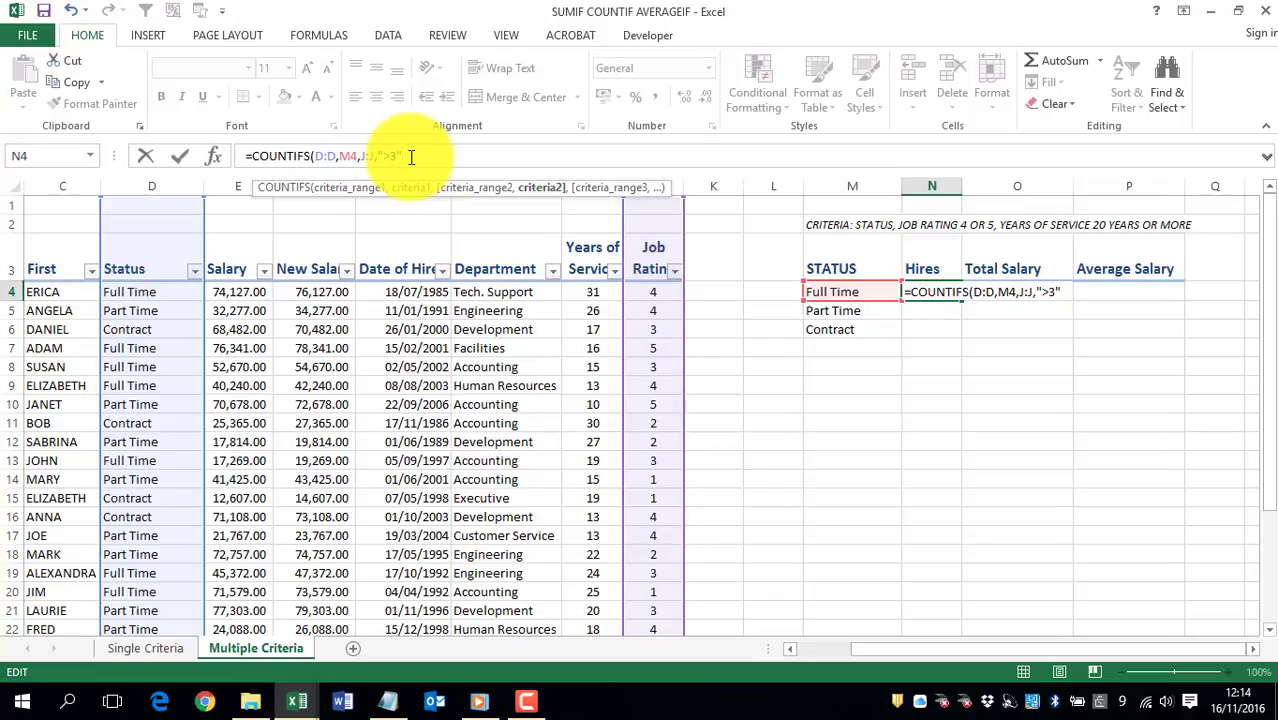
pyautogui.write(',I:I')
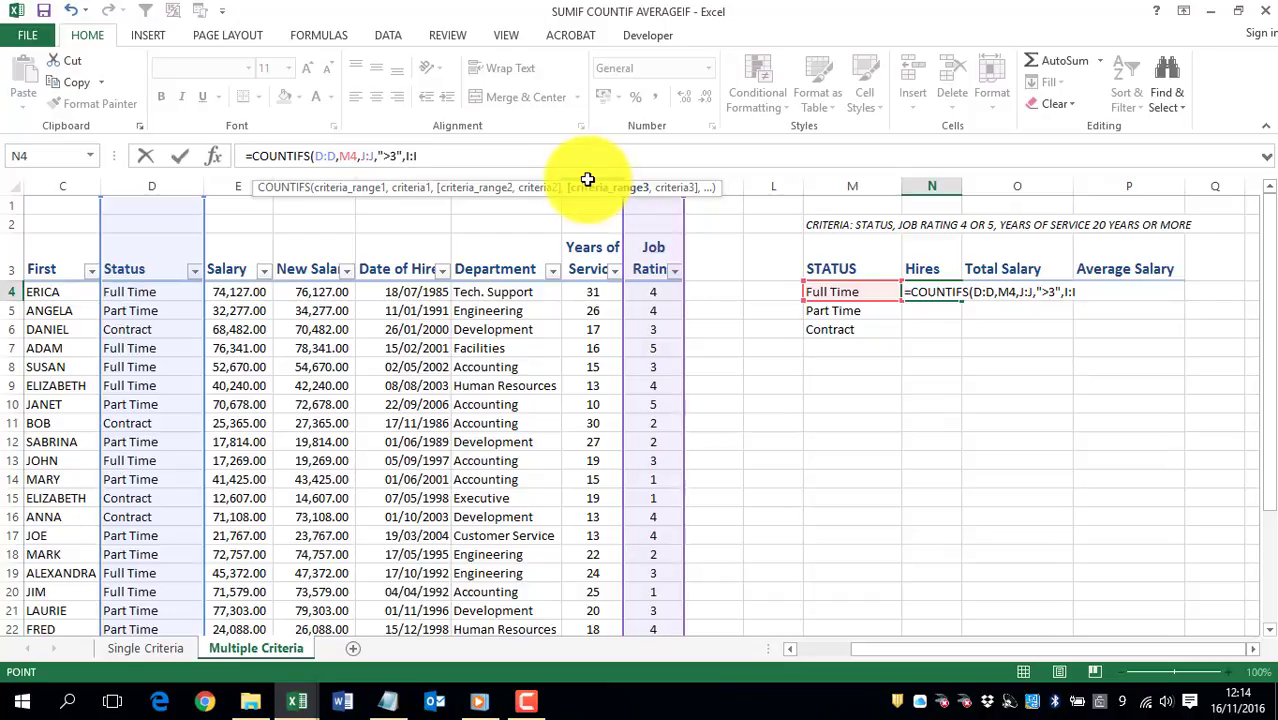
# Step: Add years of service column I:I with the criterion ">19" as the third condition and complete the COUNTIFS formula
pyautogui.click(587, 186)
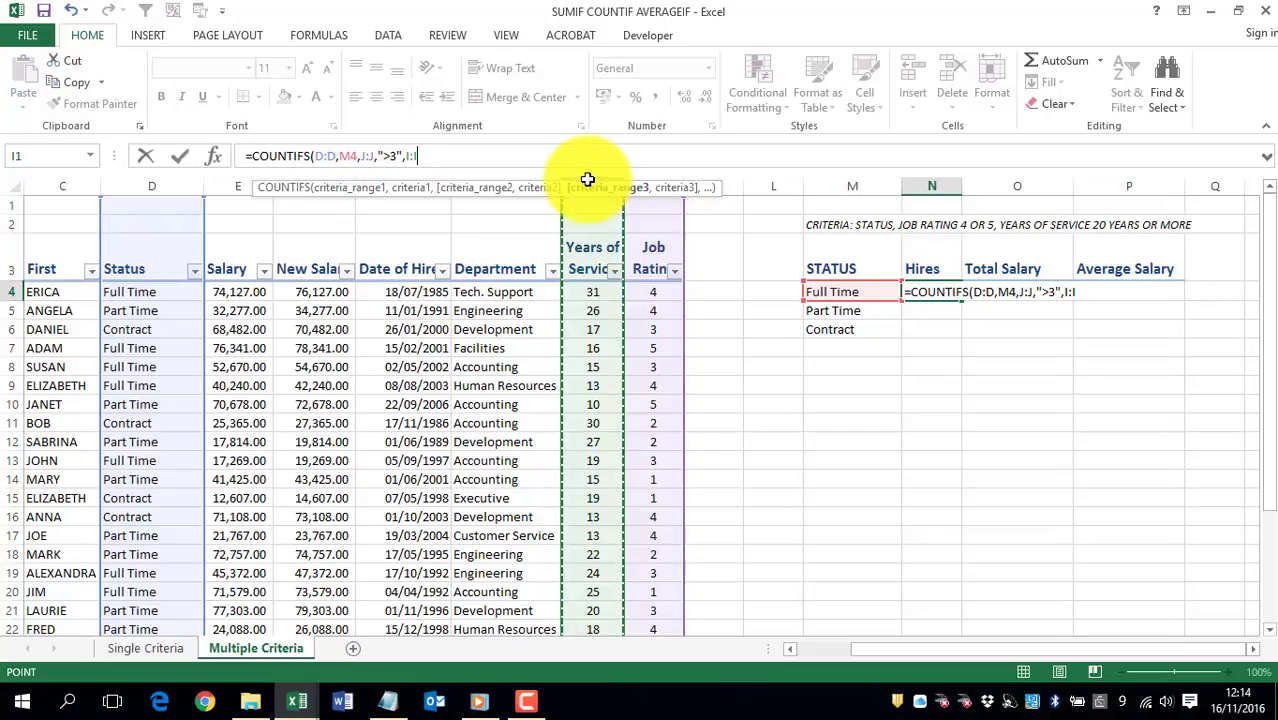
pyautogui.write(',')
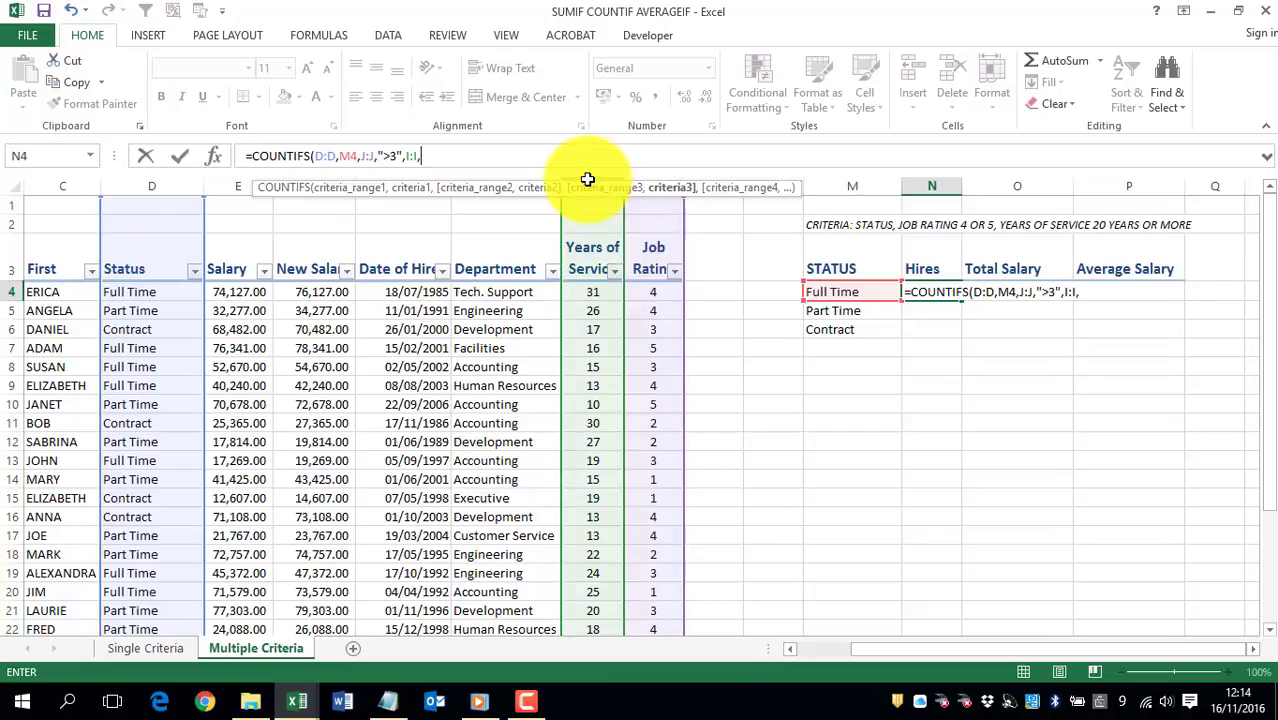
pyautogui.write('""')
pyautogui.click(428, 157)
pyautogui.write('>')
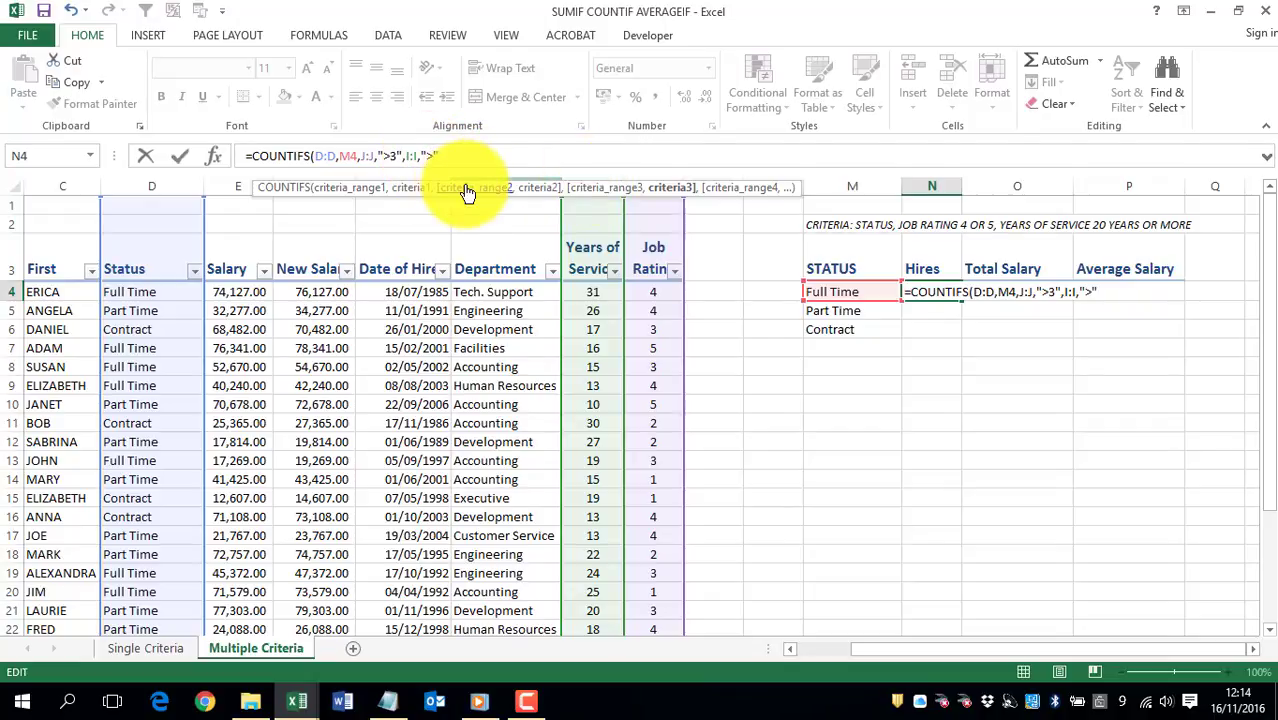
pyautogui.write('19')
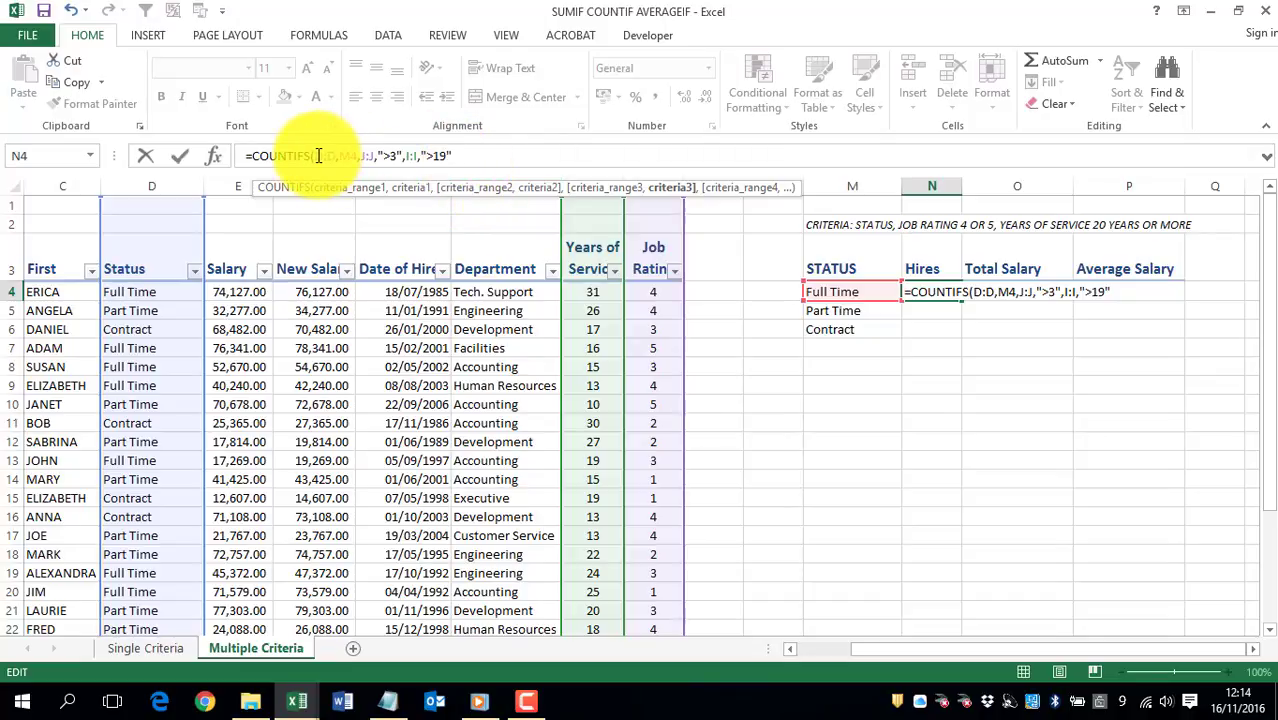
pyautogui.moveTo(348, 157); pyautogui.dragTo(440, 160)
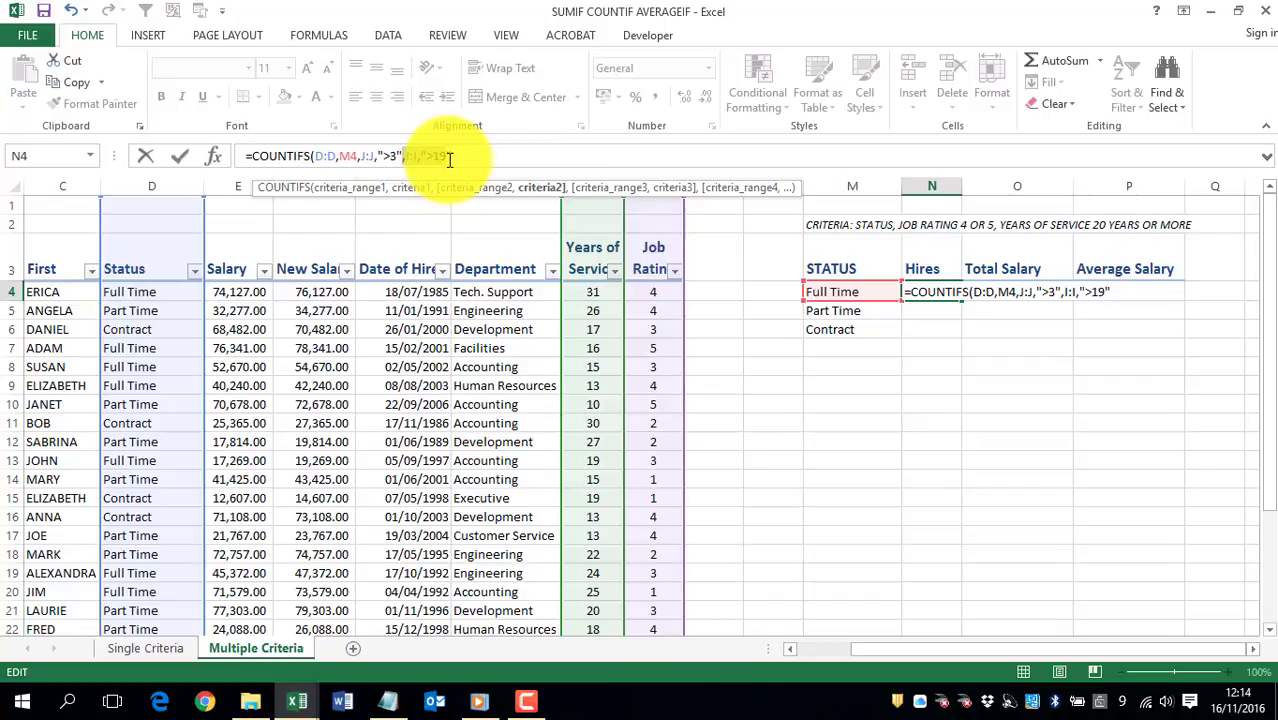
pyautogui.click(482, 157)
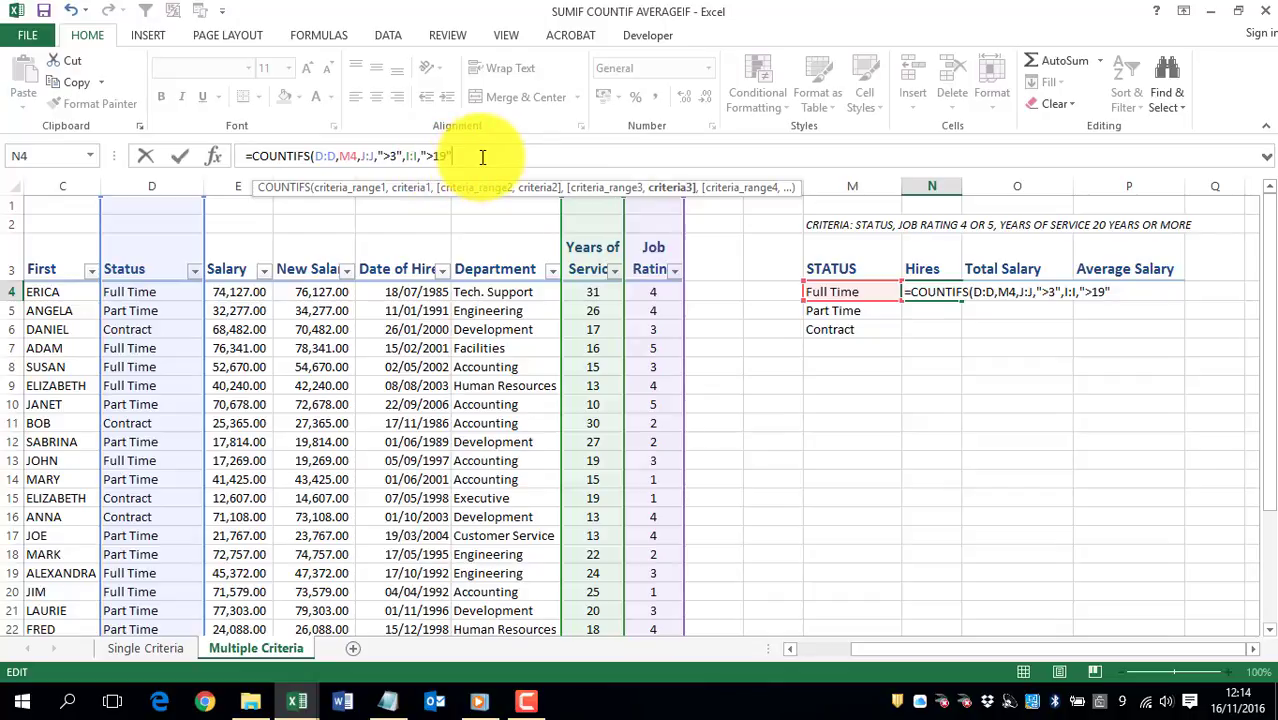
pyautogui.write(')')
pyautogui.press('Return')
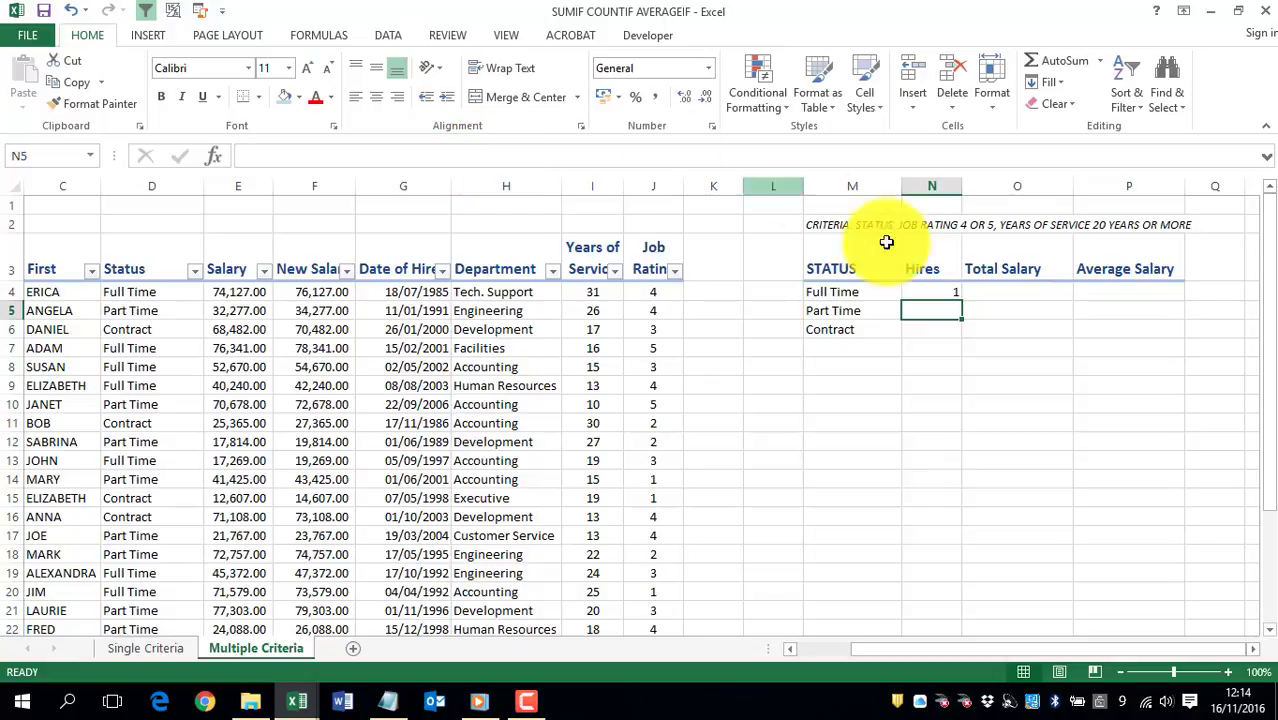
# Step: Fill the COUNTIFS formula from N4 down to N6 and check the copied formula in N5
pyautogui.click(936, 295)
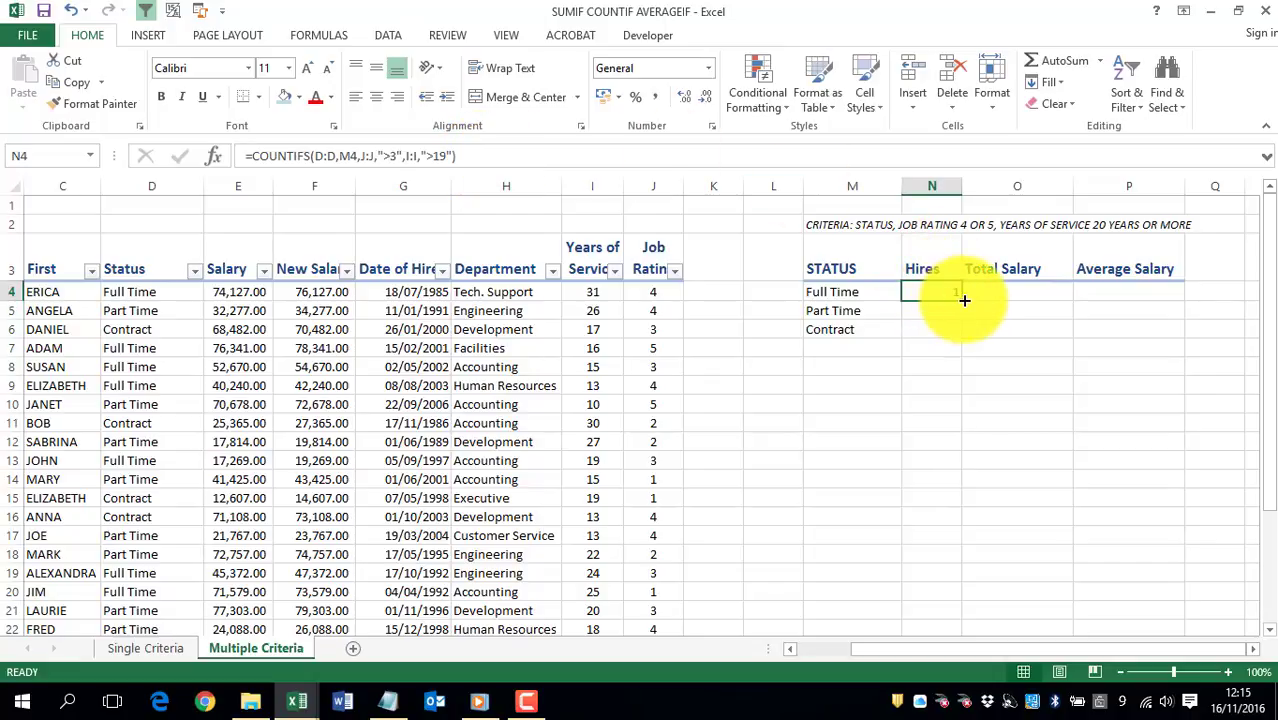
pyautogui.doubleClick(962, 302)
pyautogui.click(933, 312)
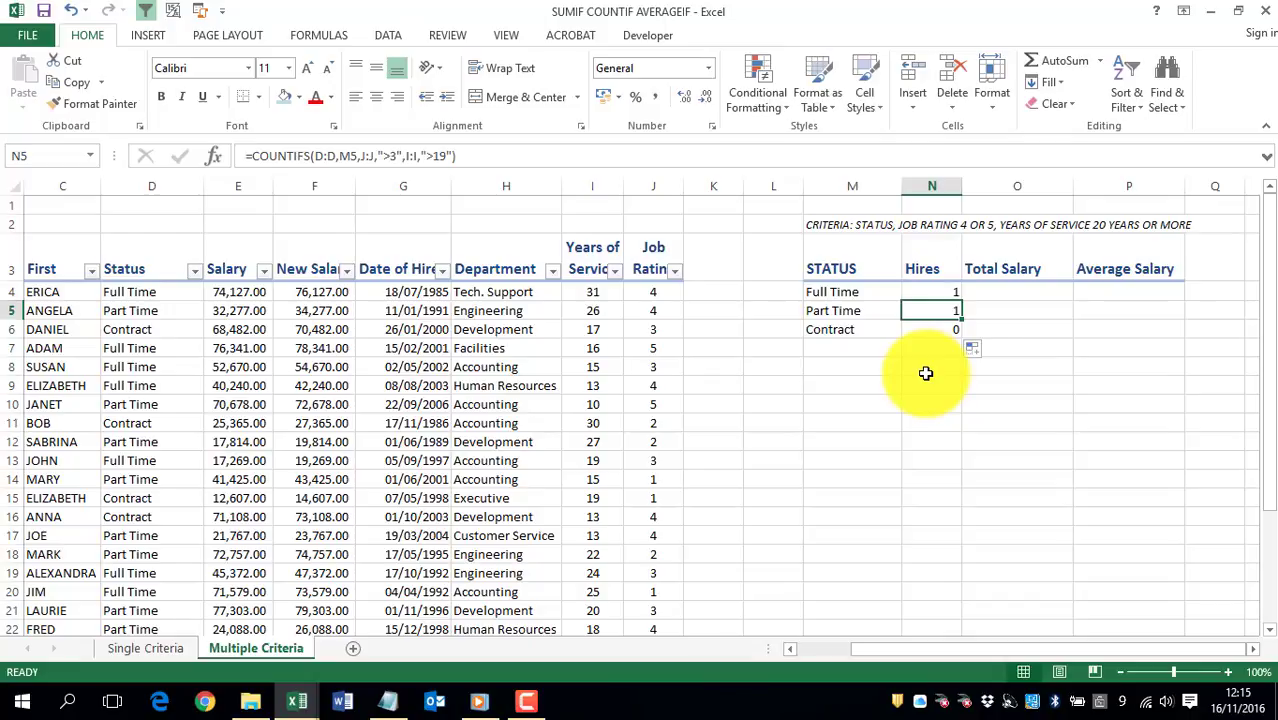
# Step: Start a SUMIFS formula in O4 that sums column F:F where status column D:D matches cell M4
pyautogui.click(1010, 291)
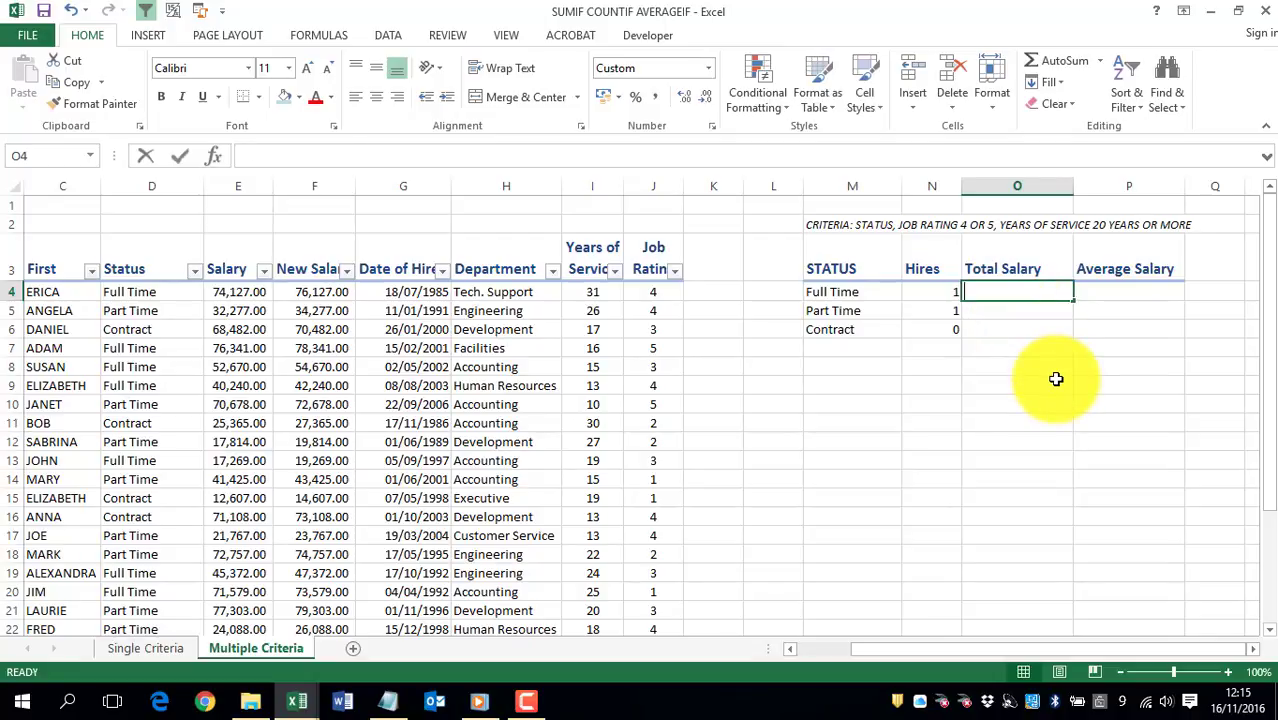
pyautogui.write('=SUMIFS(')
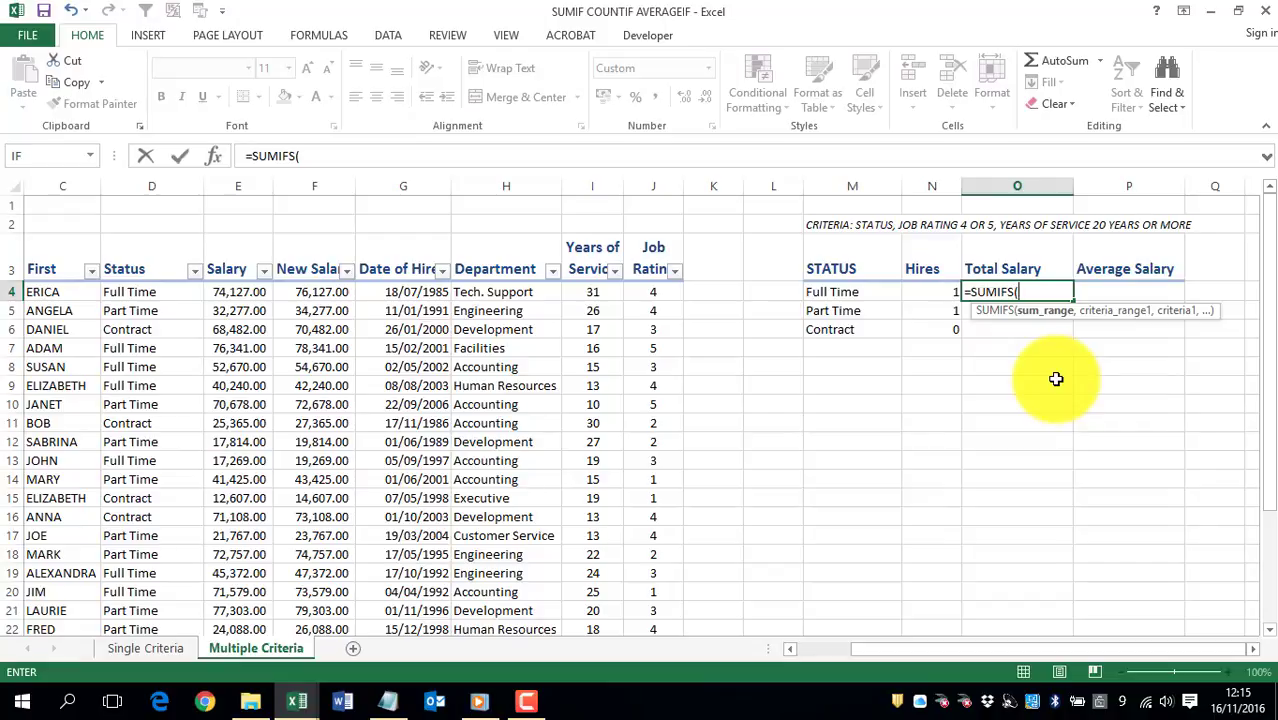
pyautogui.click(304, 185)
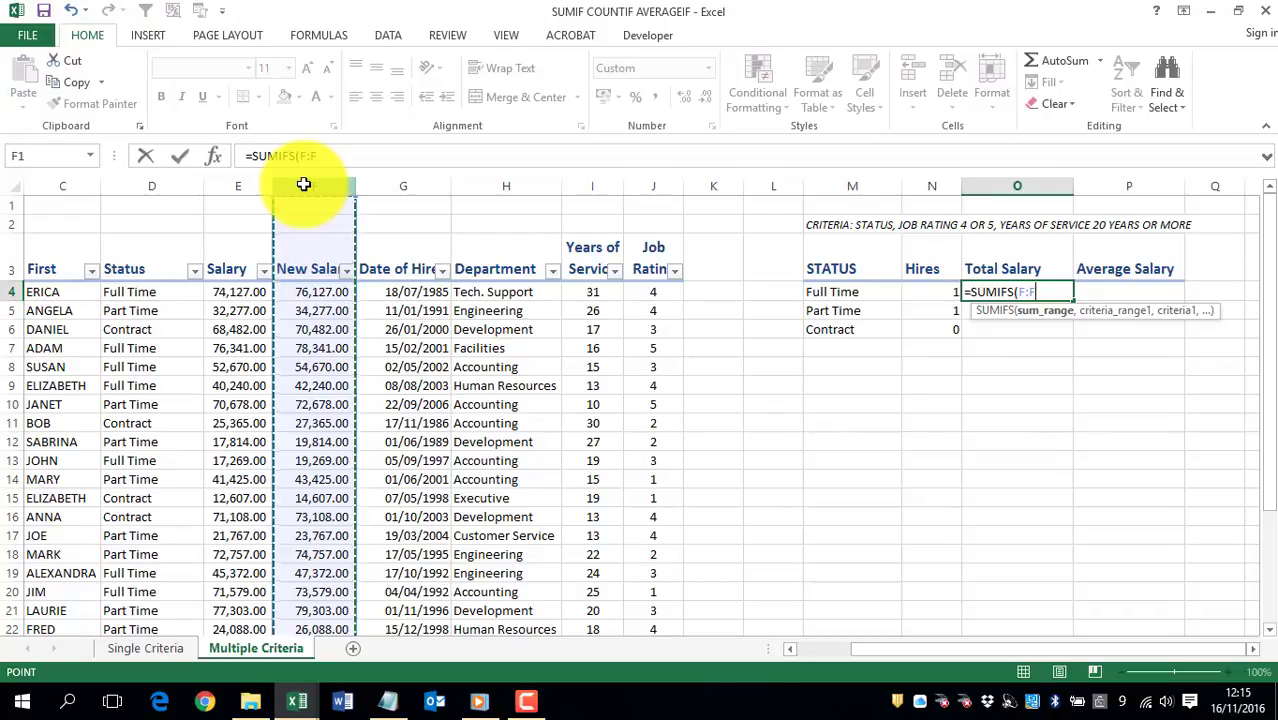
pyautogui.write(',')
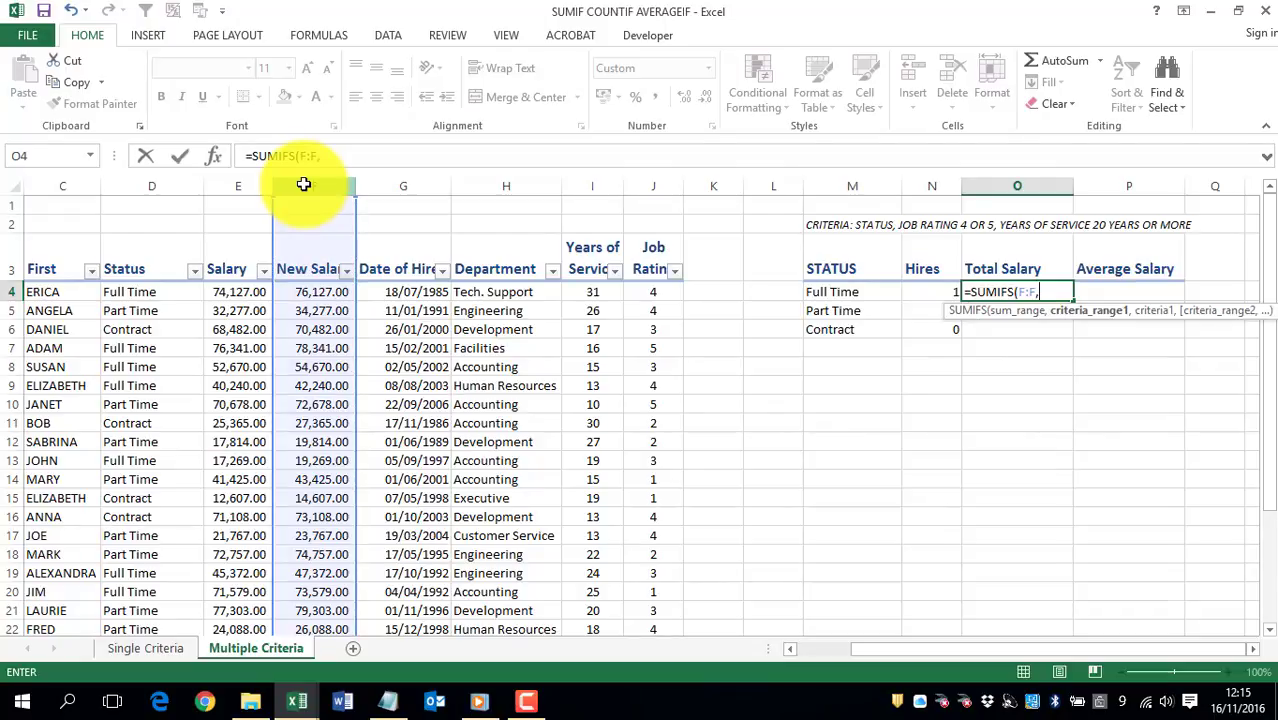
pyautogui.click(157, 180)
pyautogui.write(',')
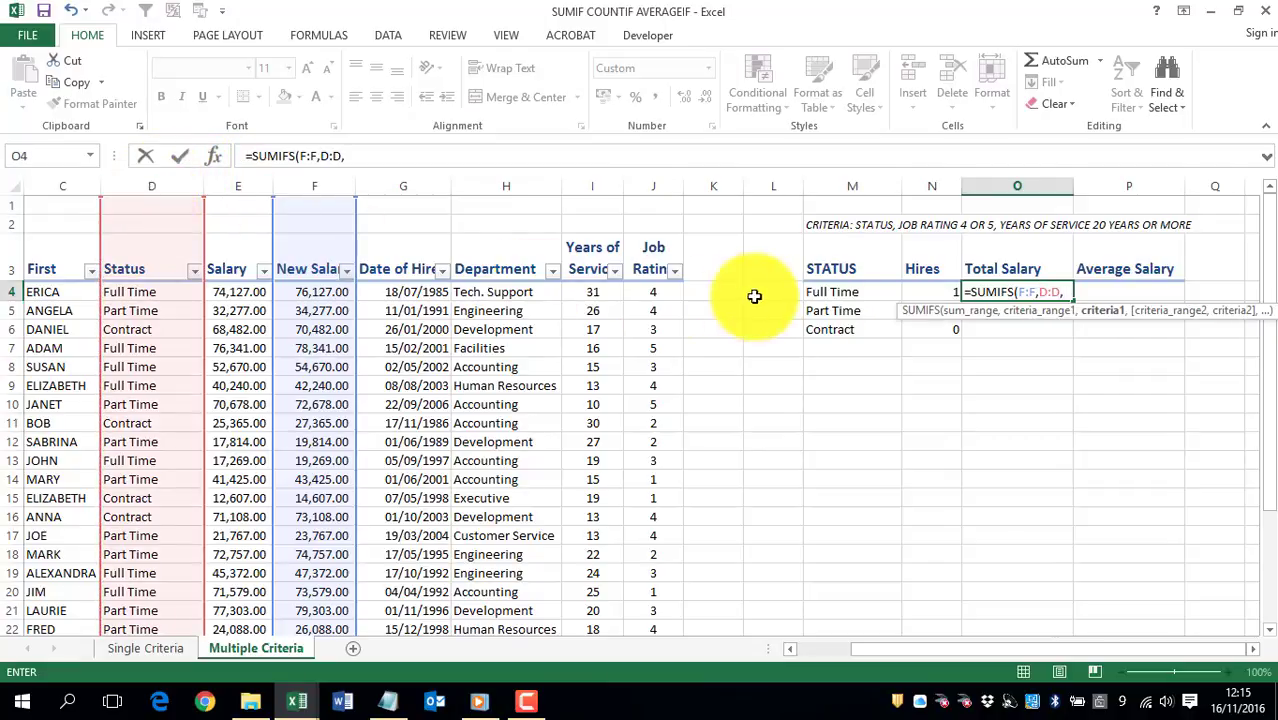
pyautogui.click(842, 291)
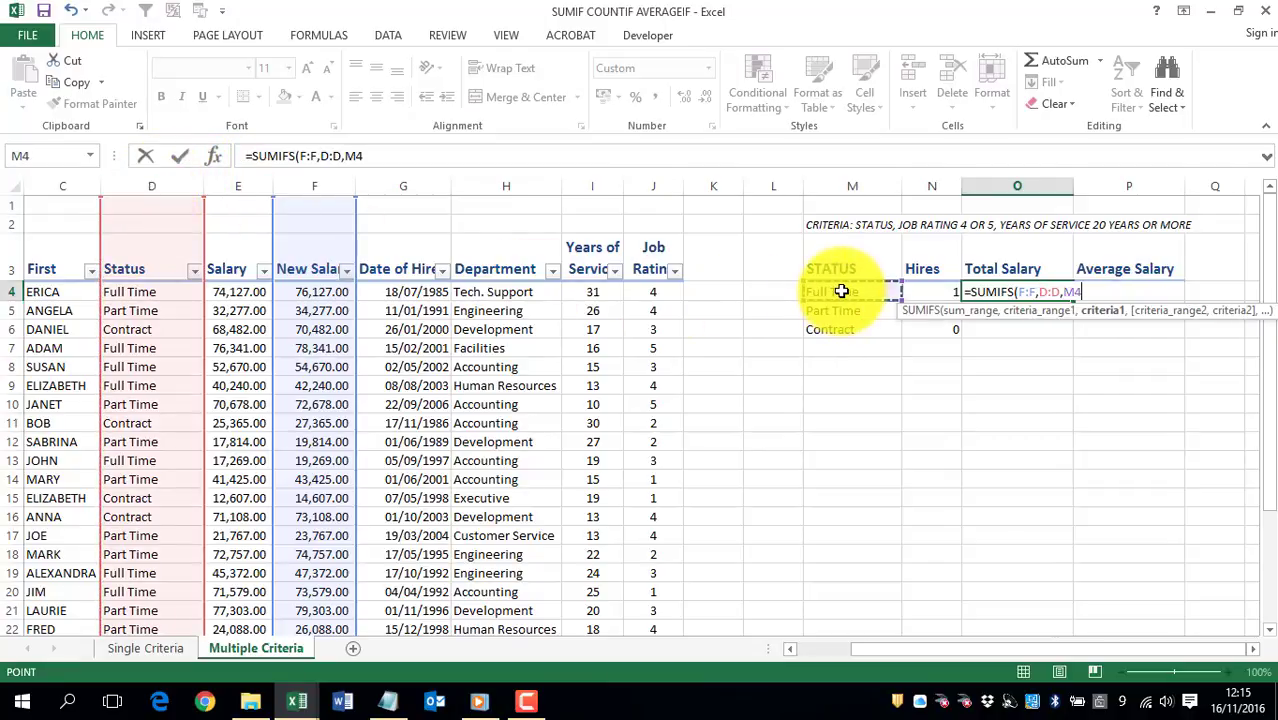
pyautogui.write(',')
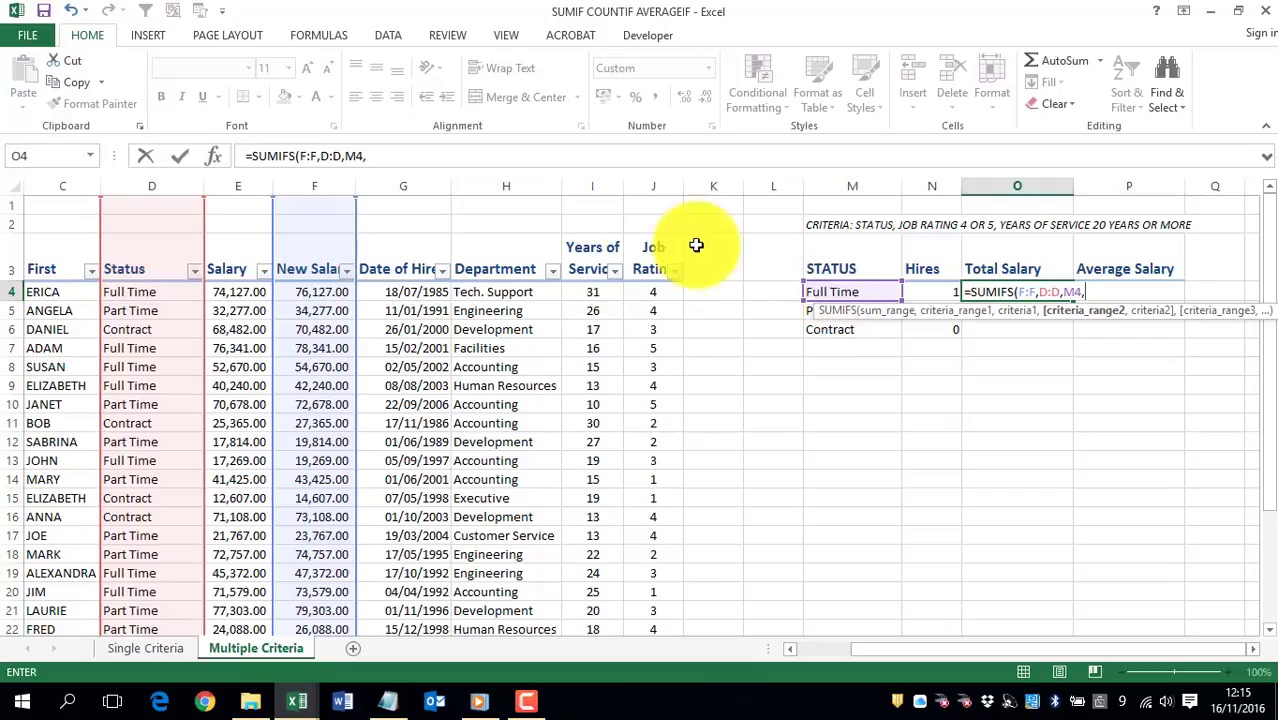
# Step: Add job rating column J:J with the criterion ">3" as the second condition of the SUMIFS formula
pyautogui.click(644, 185)
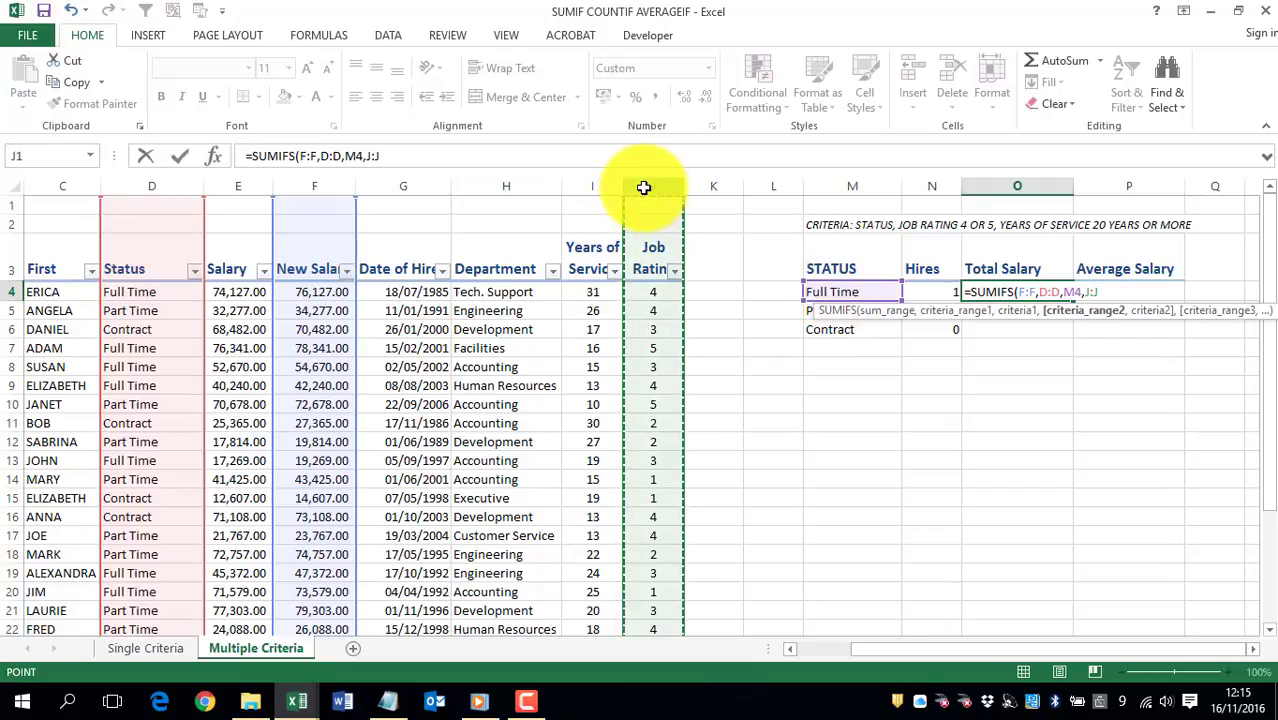
pyautogui.write(',')
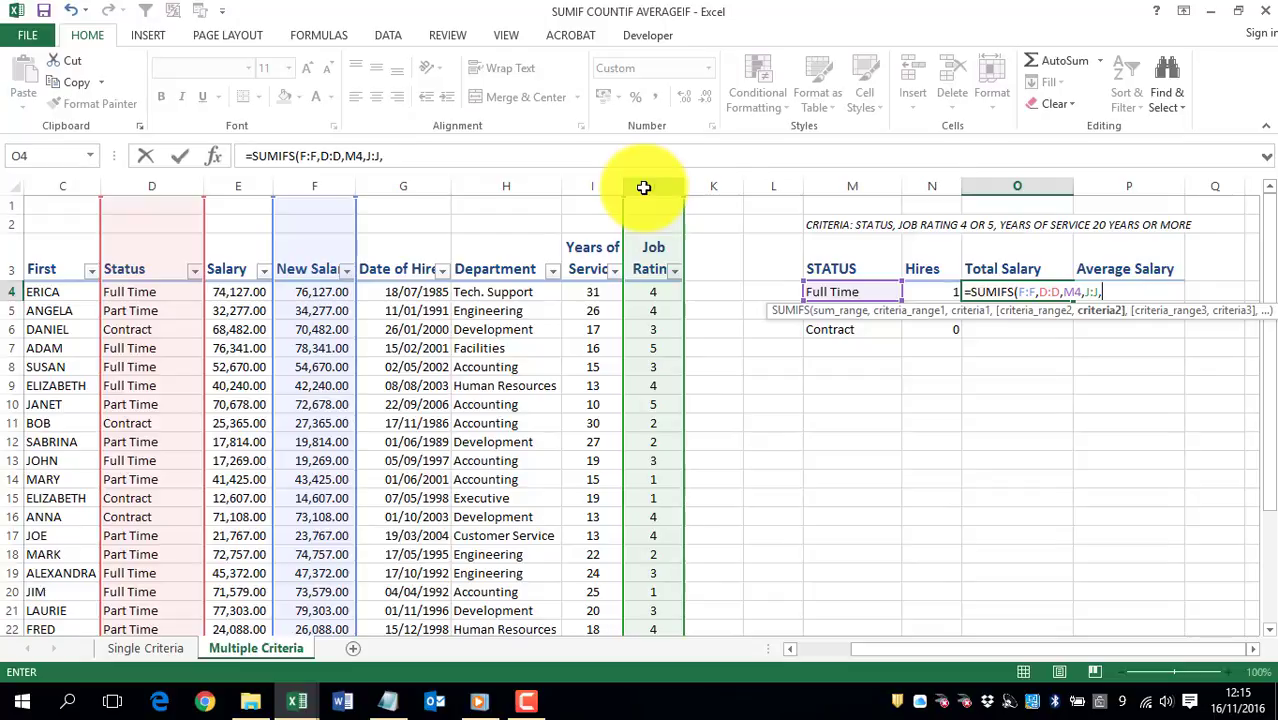
pyautogui.write('""')
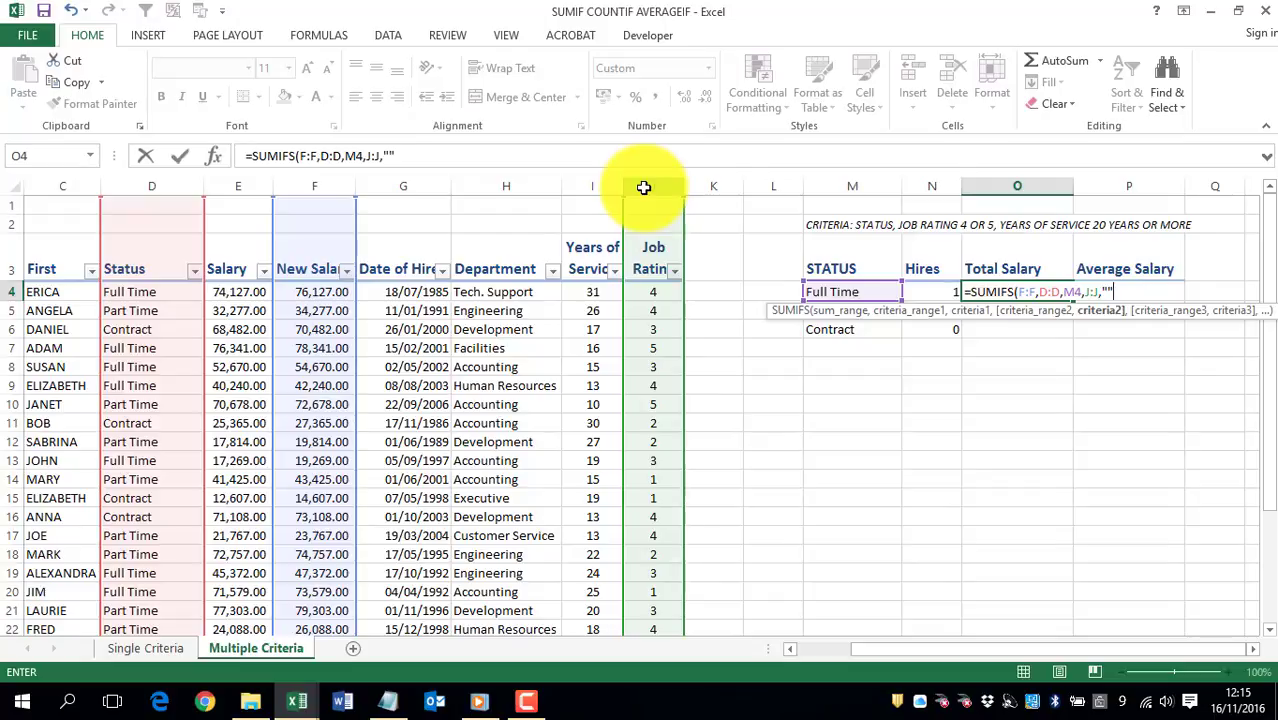
pyautogui.click(389, 155)
pyautogui.write('>3')
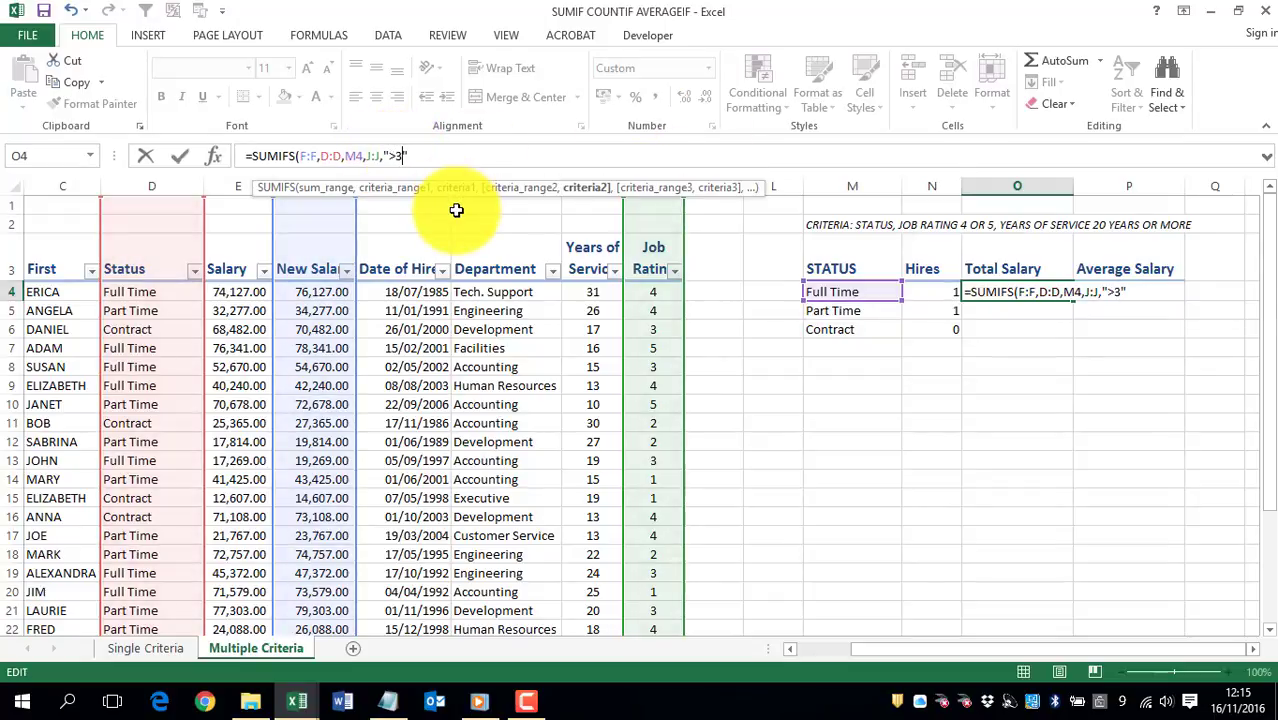
# Step: Extend the SUMIFS formula in O4 beyond the ">3" criterion to its third criteria range argument
pyautogui.click(434, 152)
pyautogui.write(',')
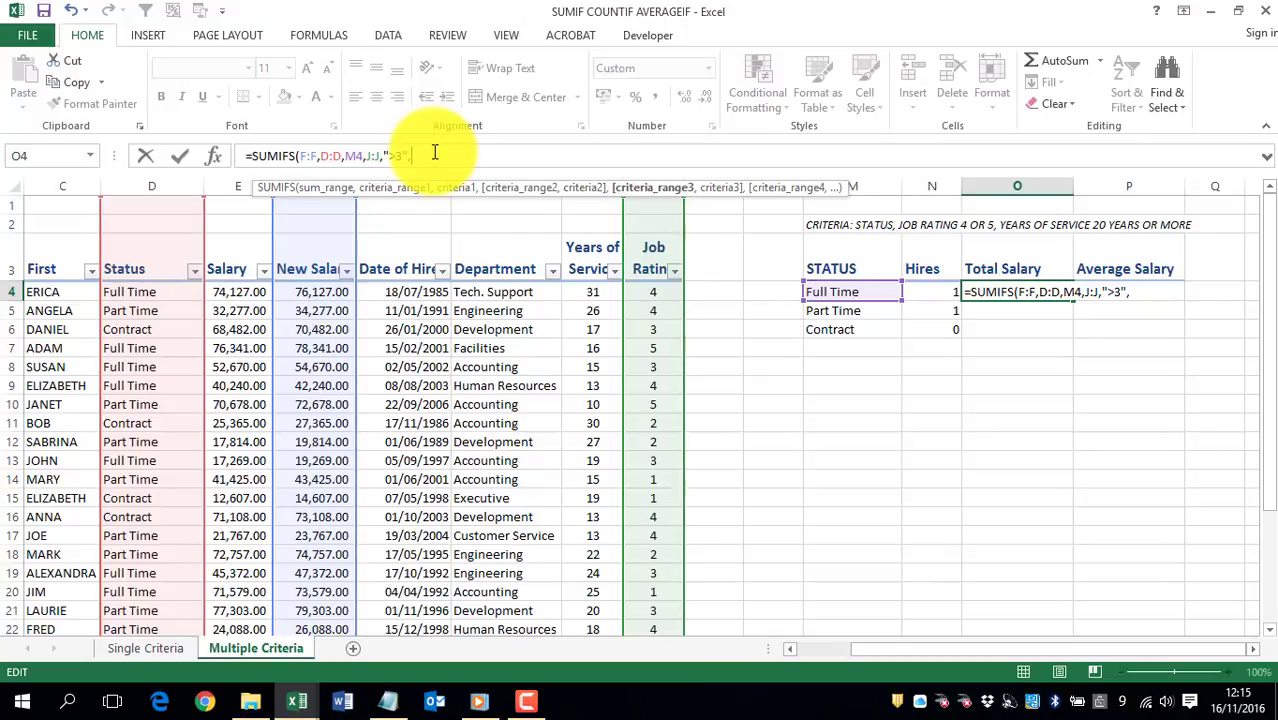
pyautogui.click(586, 187)
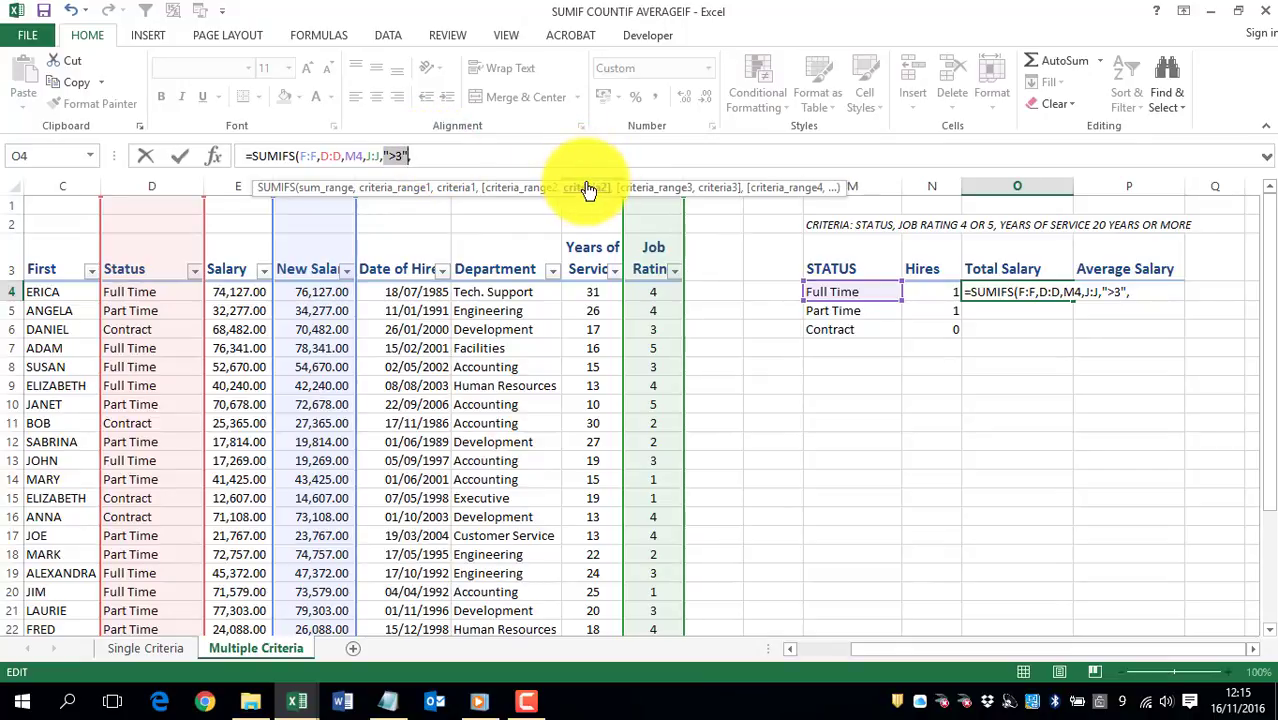
pyautogui.click(442, 158)
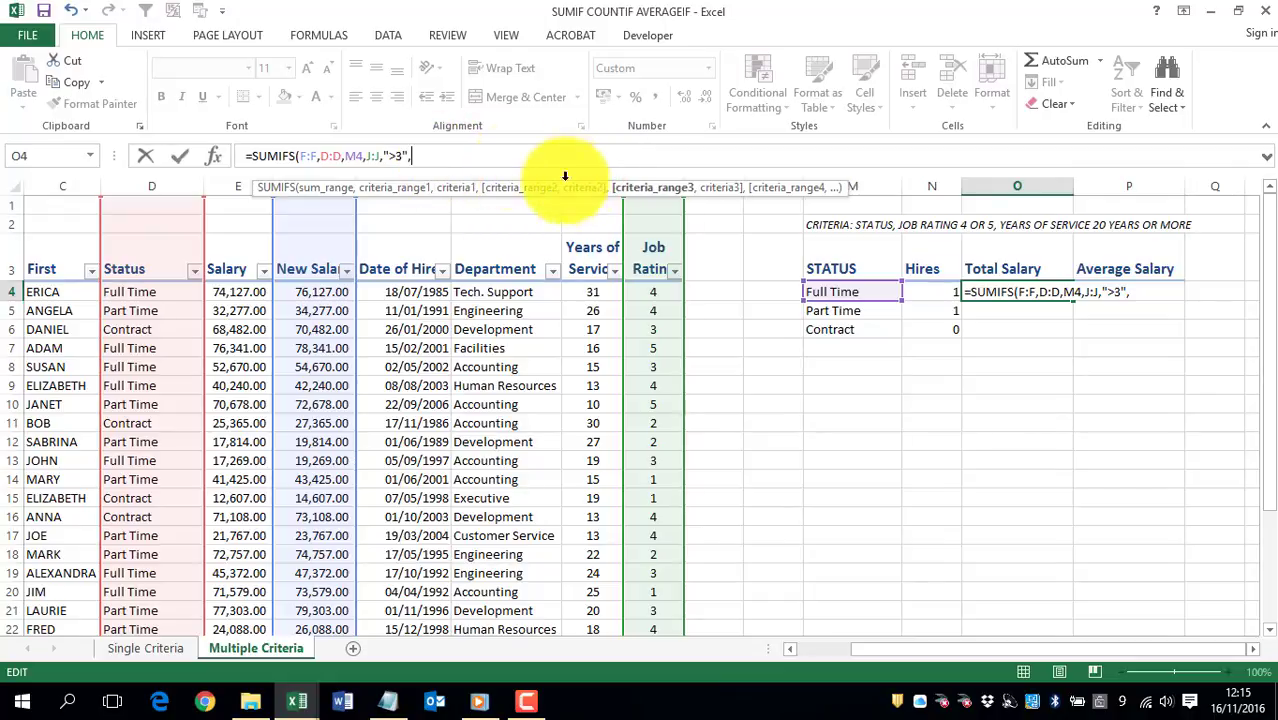
pyautogui.click(641, 177)
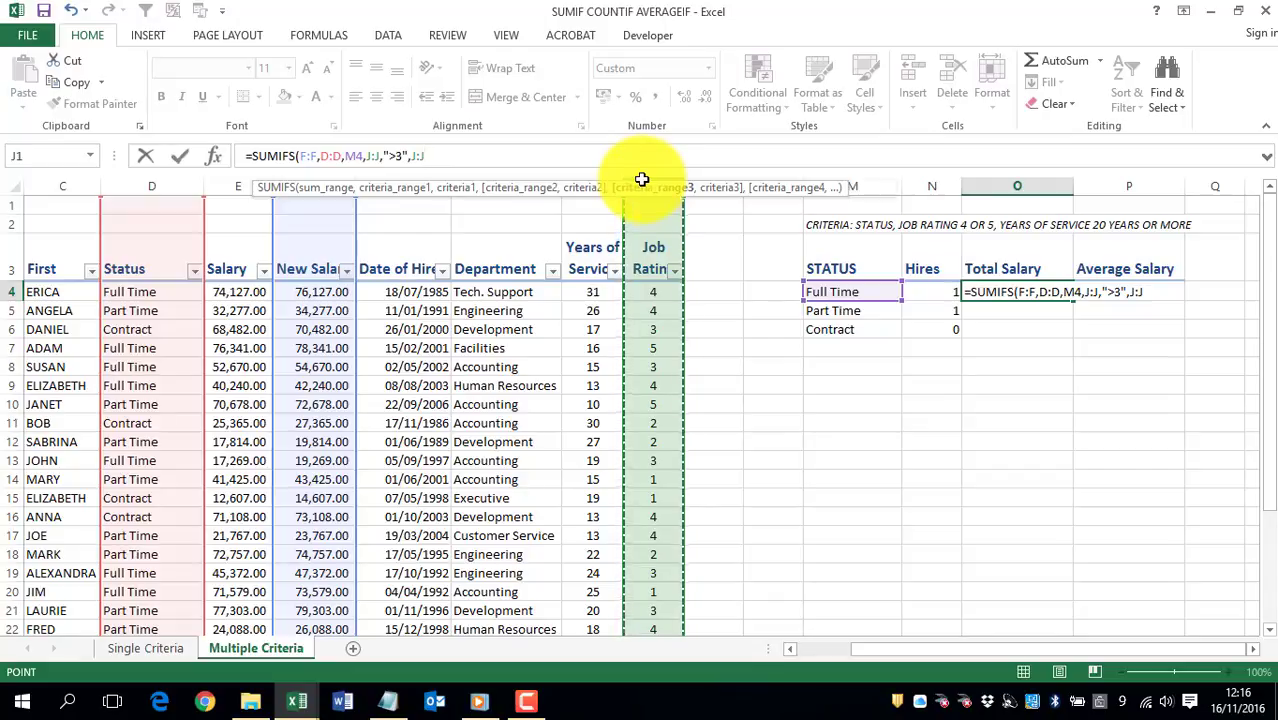
pyautogui.write(',')
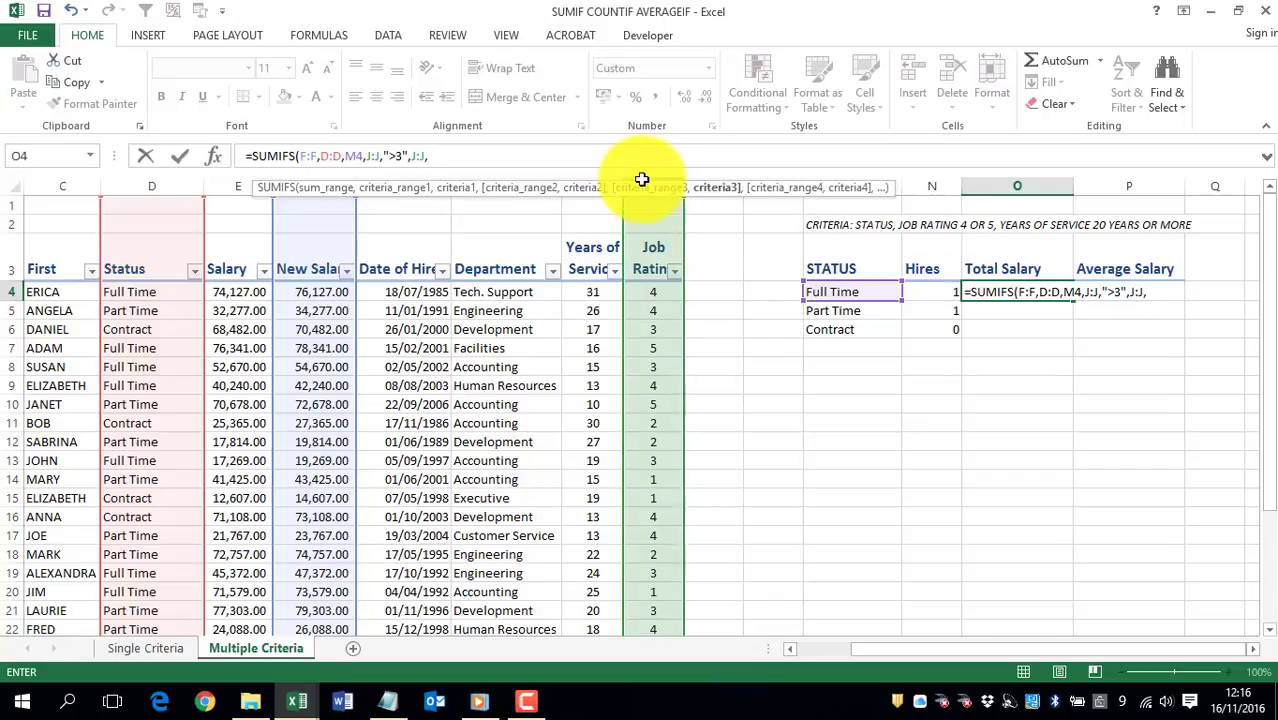
pyautogui.write('""')
pyautogui.click(434, 157)
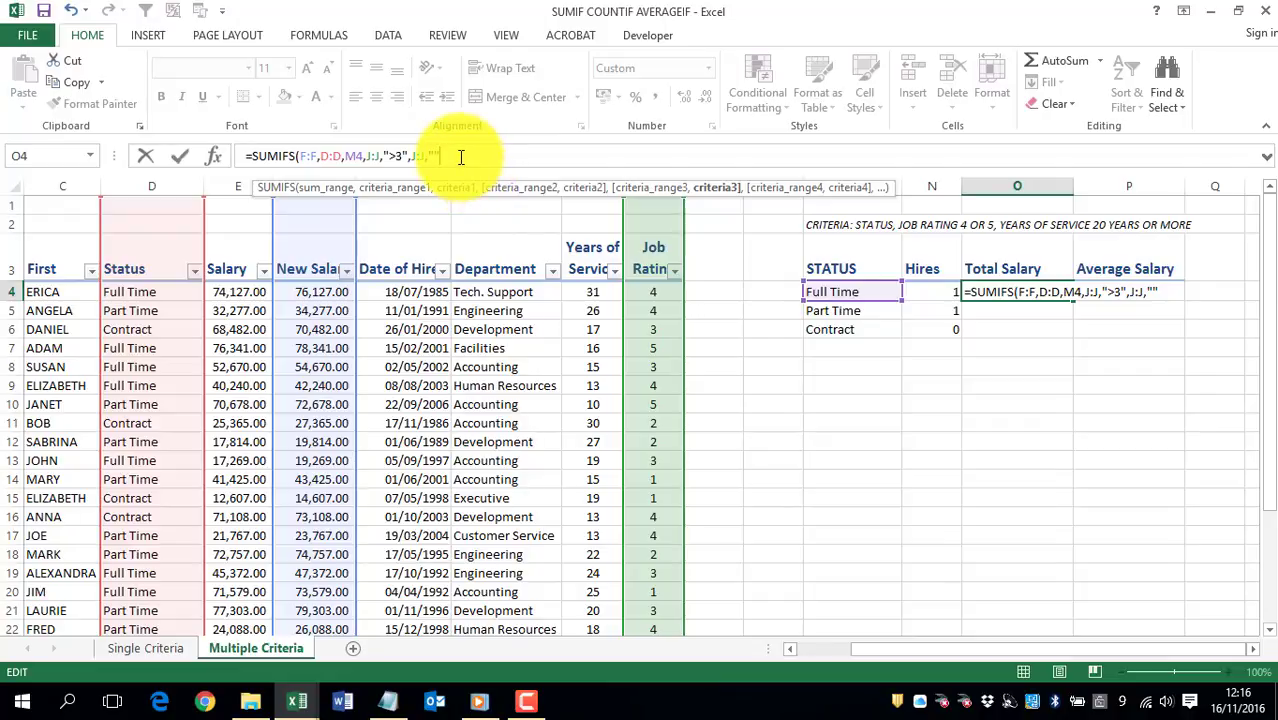
pyautogui.press('BackSpace')
pyautogui.press('BackSpace')
pyautogui.press('BackSpace')
pyautogui.press('BackSpace')
pyautogui.press('BackSpace')
pyautogui.press('BackSpace')
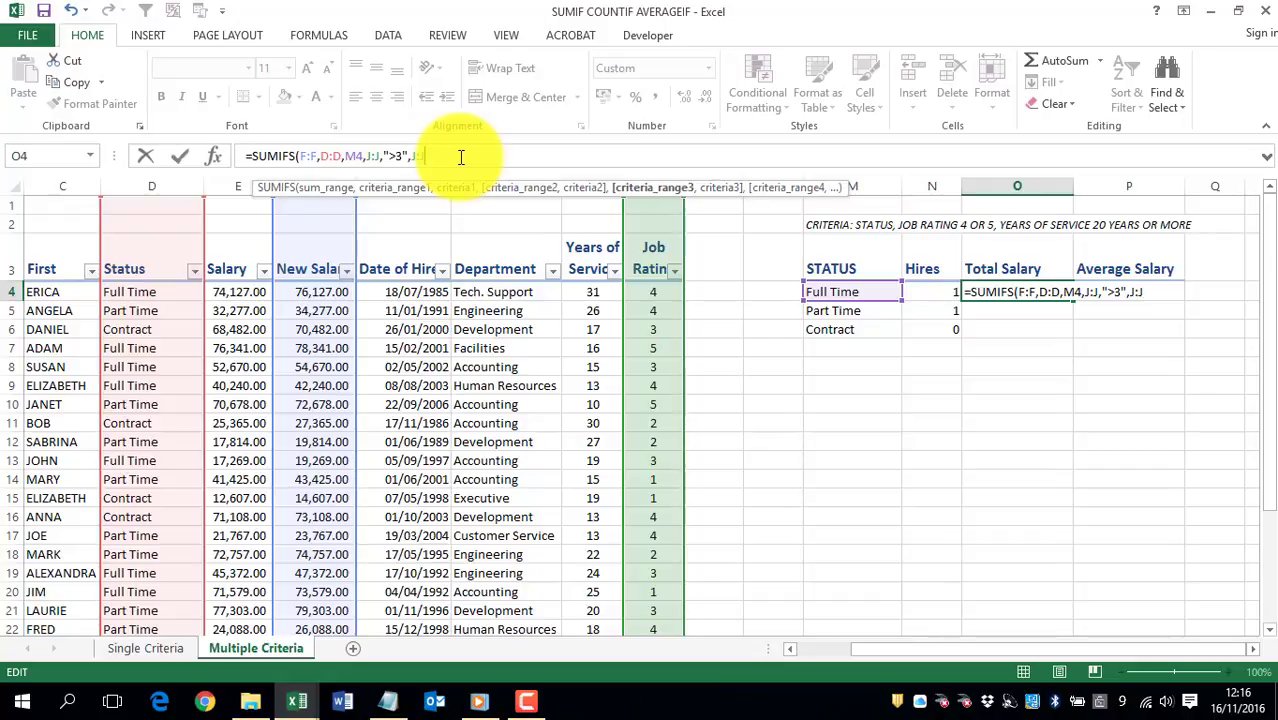
# Step: Set years of service column I:I with the criterion ">19" as the third condition and complete the SUMIFS formula
pyautogui.click(583, 173)
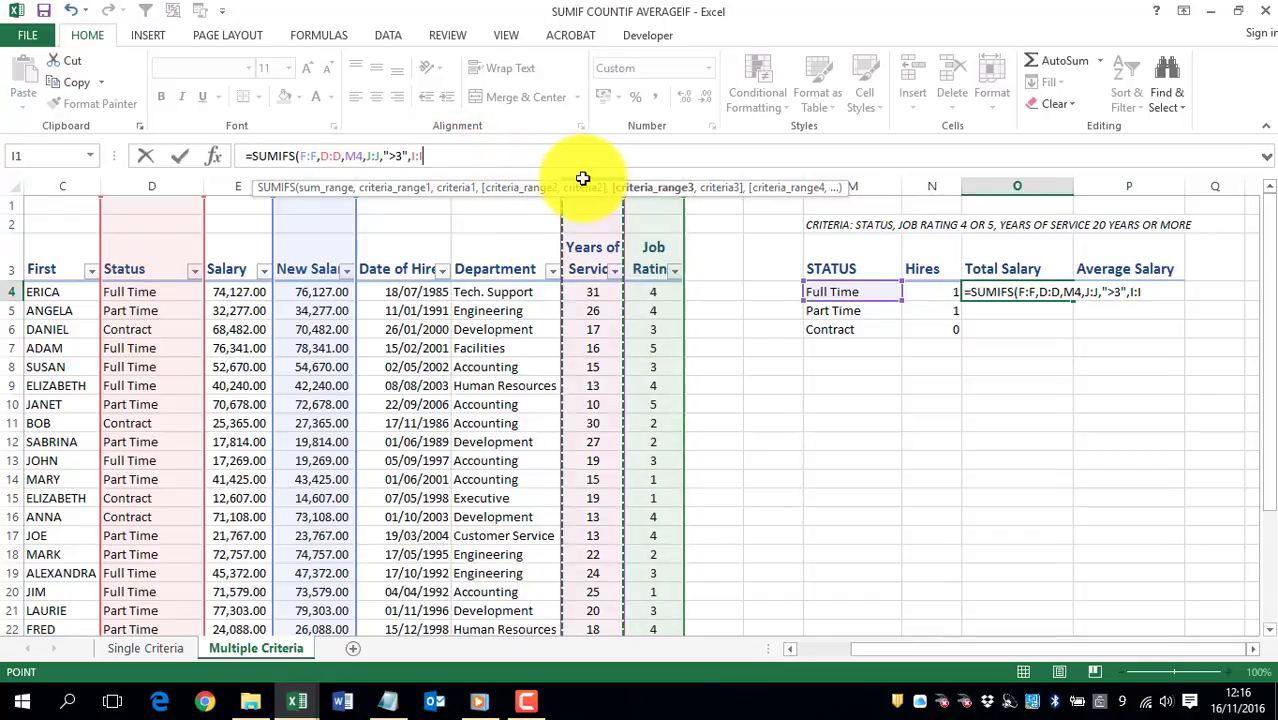
pyautogui.click(449, 159)
pyautogui.write(',')
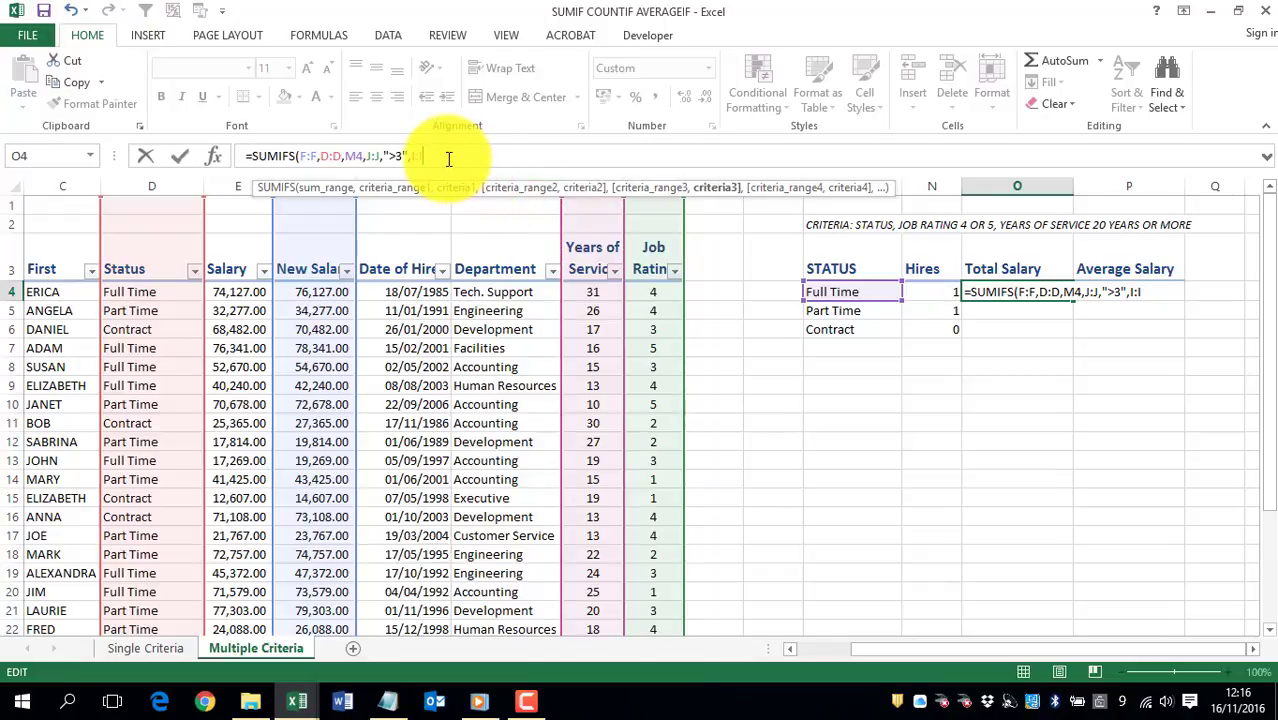
pyautogui.write('""')
pyautogui.click(433, 154)
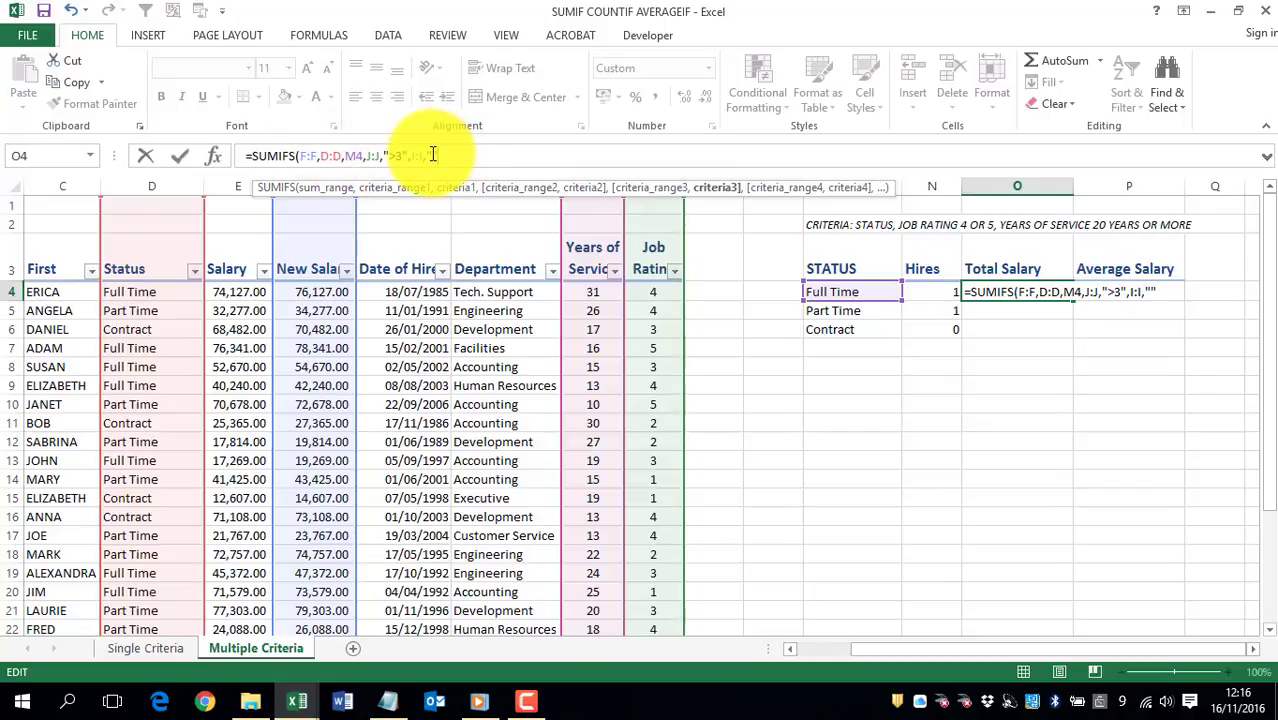
pyautogui.write('>19')
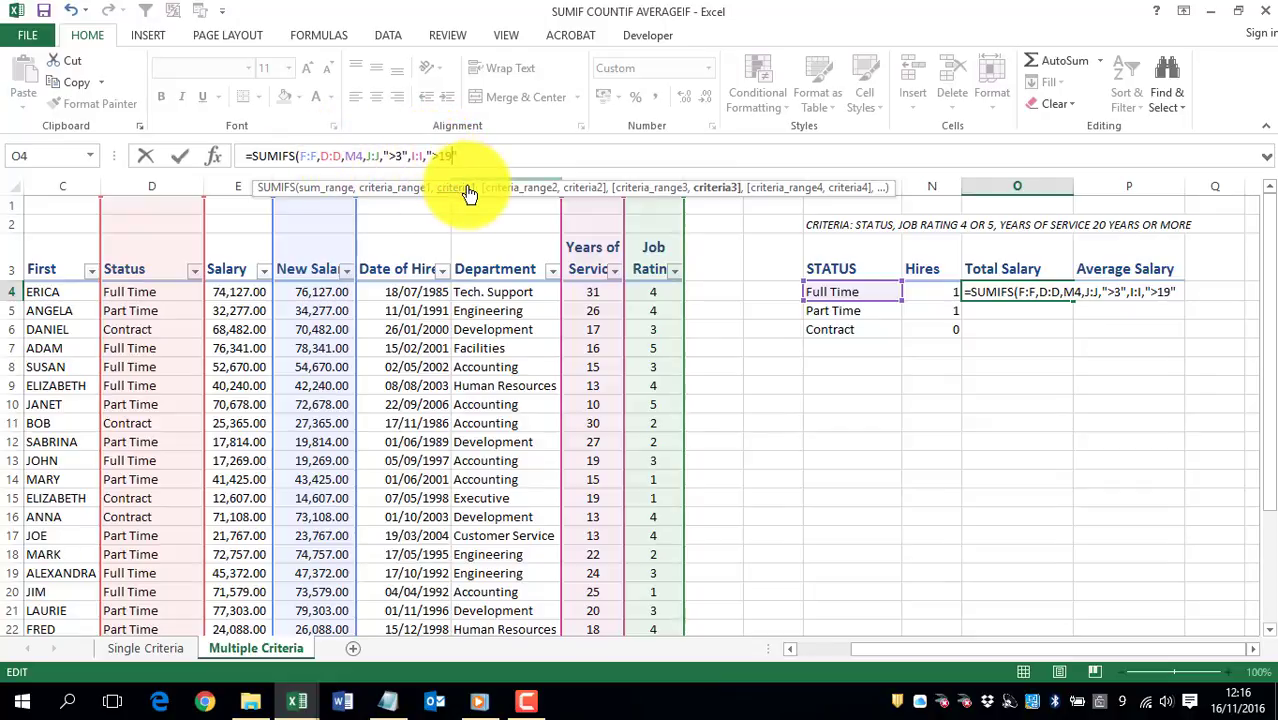
pyautogui.press('Return')
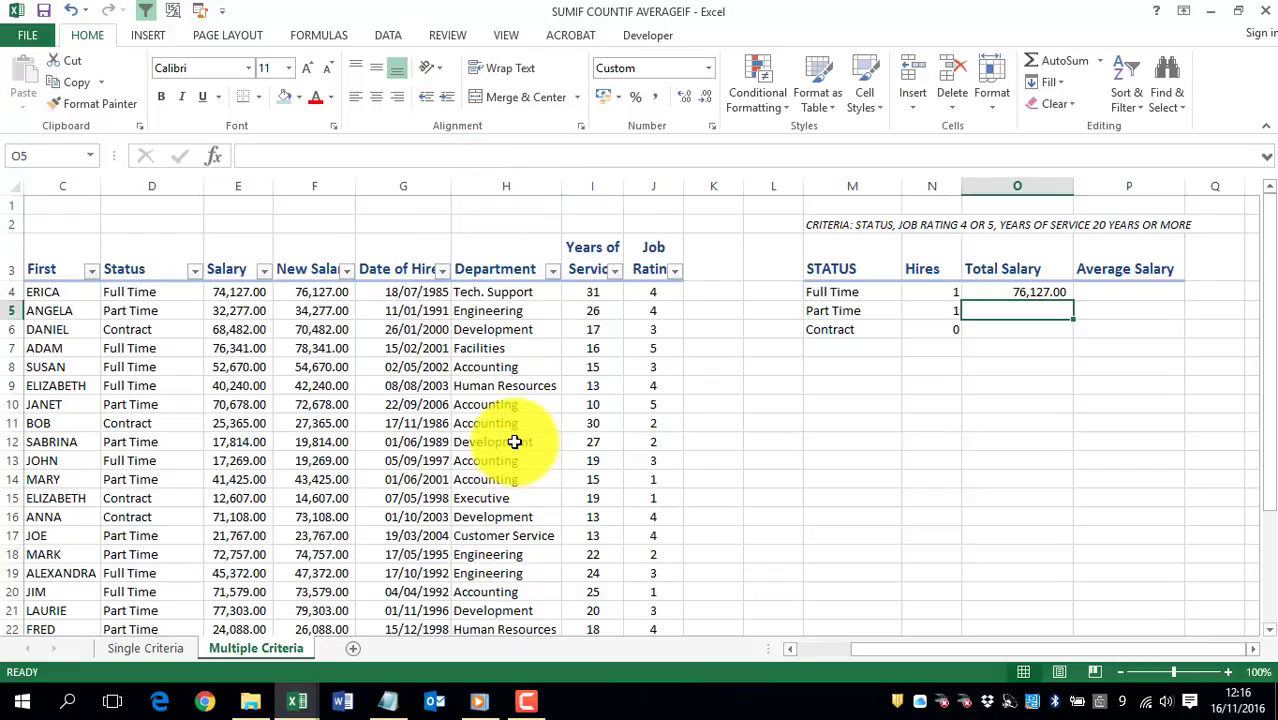
# Step: Check row 4's new salary, status, years of service and job rating, and fill the SUMIFS formula from O4 down to O6
pyautogui.click(305, 292)
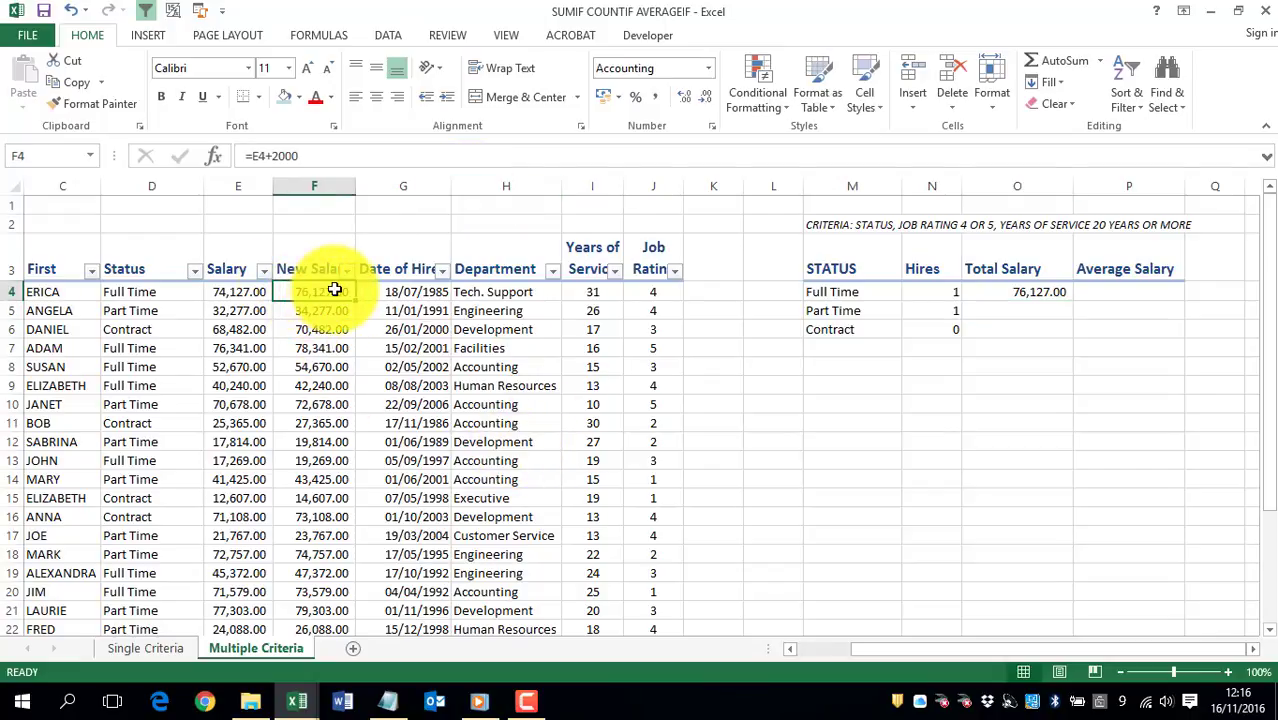
pyautogui.click(137, 290)
pyautogui.click(586, 294)
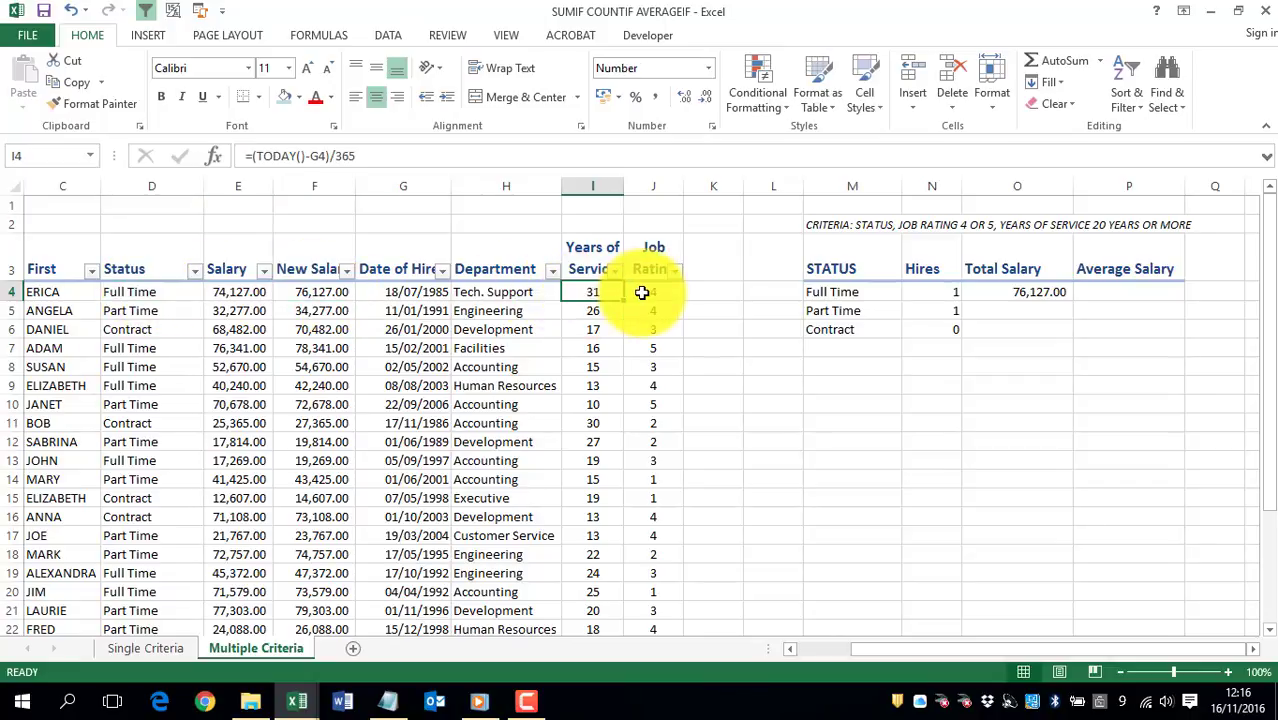
pyautogui.click(647, 292)
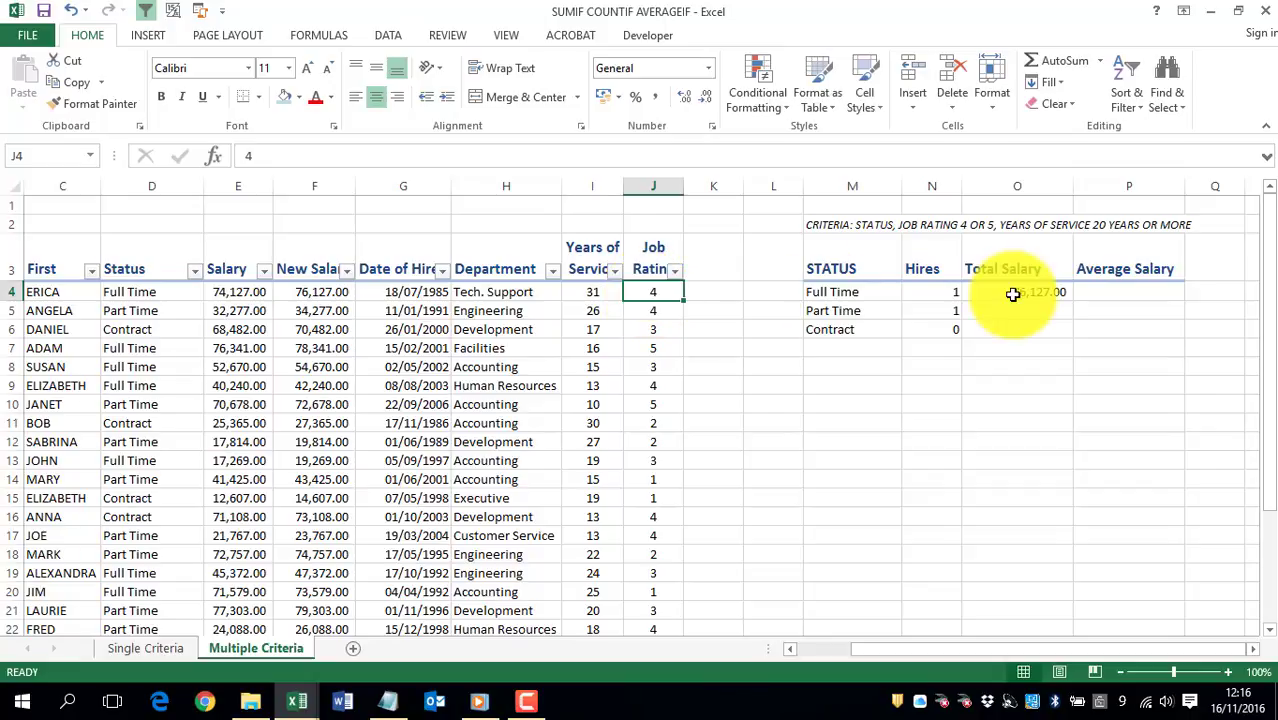
pyautogui.click(1044, 291)
pyautogui.moveTo(1079, 303); pyautogui.dragTo(1070, 330)
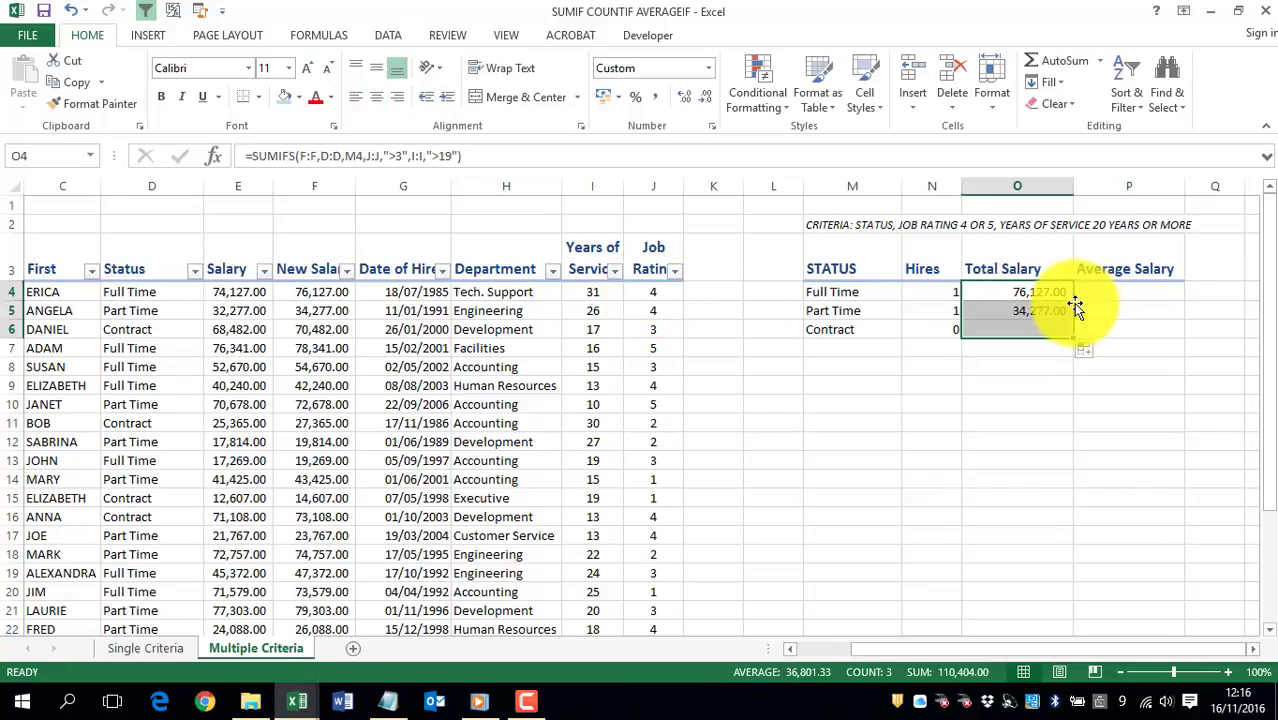
# Step: Start an AVERAGEIF formula in Average Salary cell P4 for the Full Time status
pyautogui.click(1140, 287)
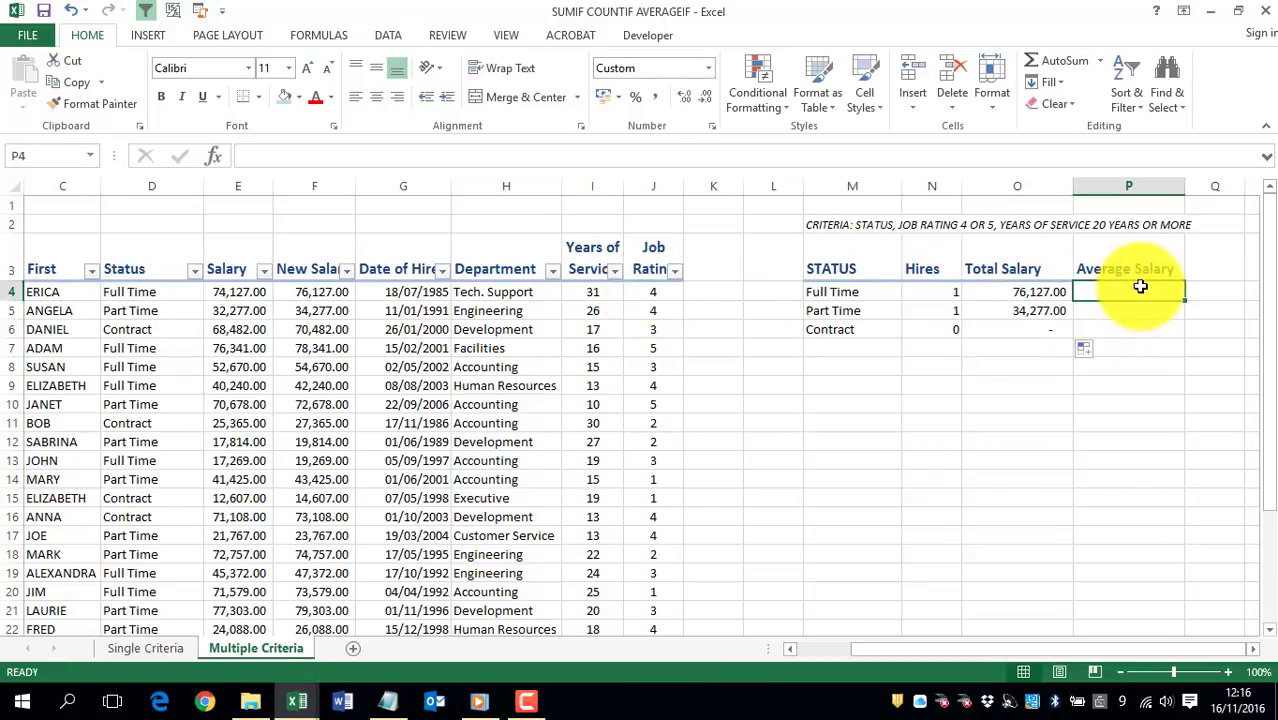
pyautogui.write('=AVE')
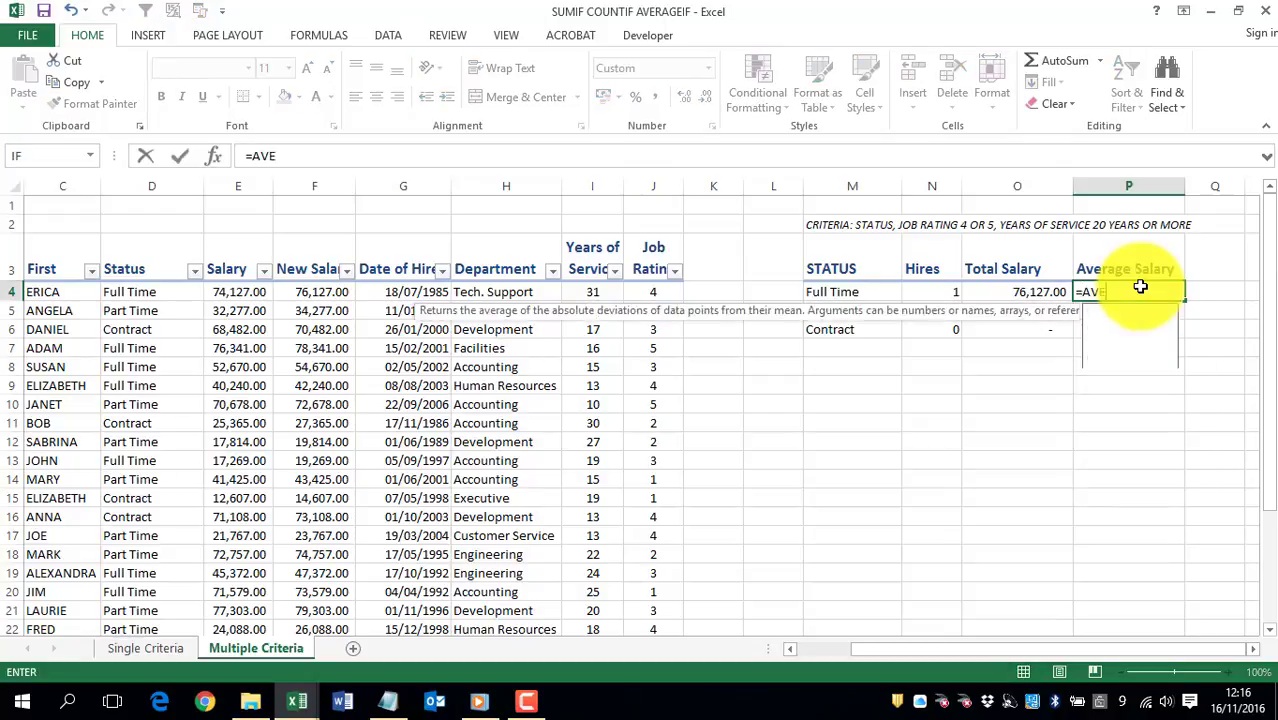
pyautogui.write('RAGEIF(')
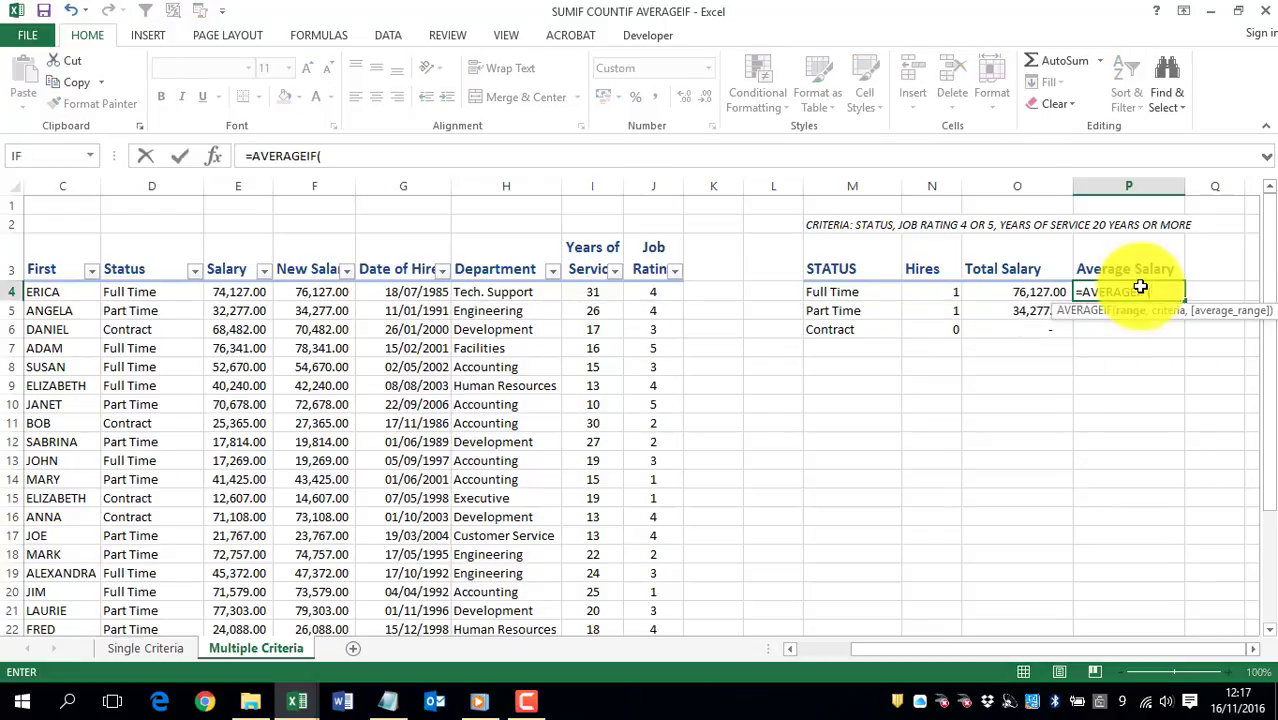
pyautogui.click(312, 192)
pyautogui.write(',')
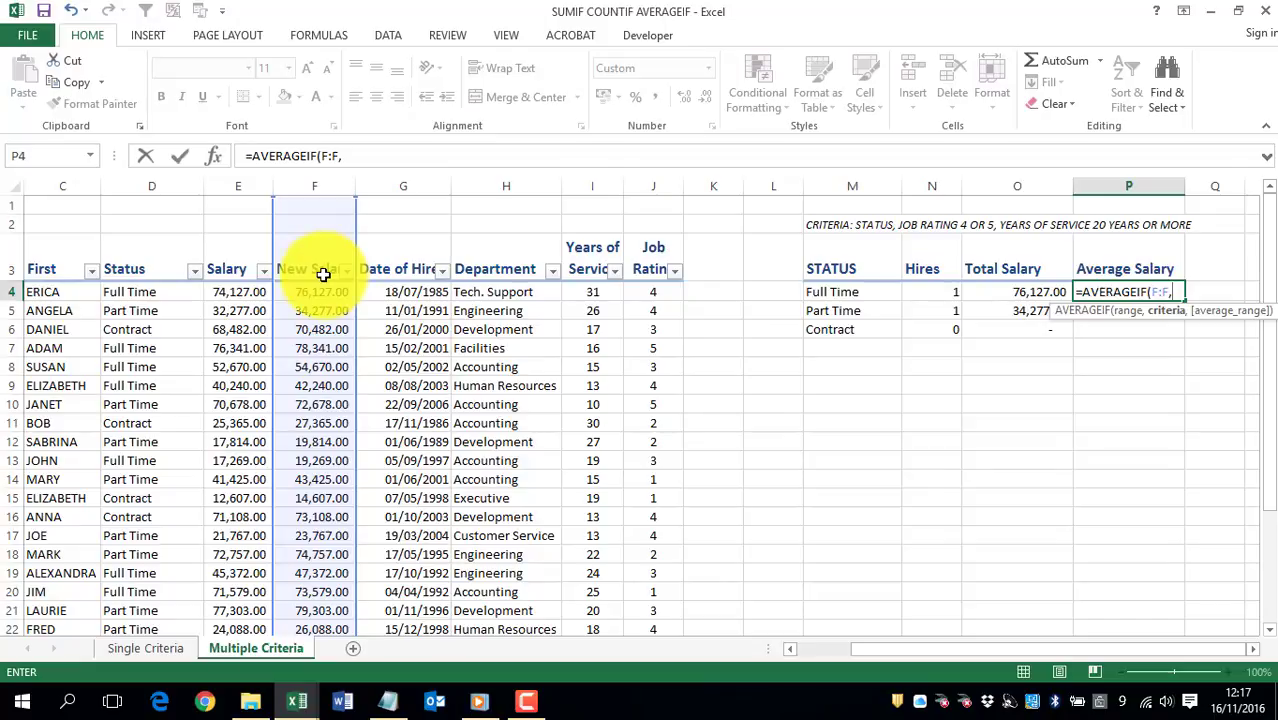
pyautogui.press('BackSpace')
pyautogui.press('BackSpace')
pyautogui.press('BackSpace')
pyautogui.press('BackSpace')
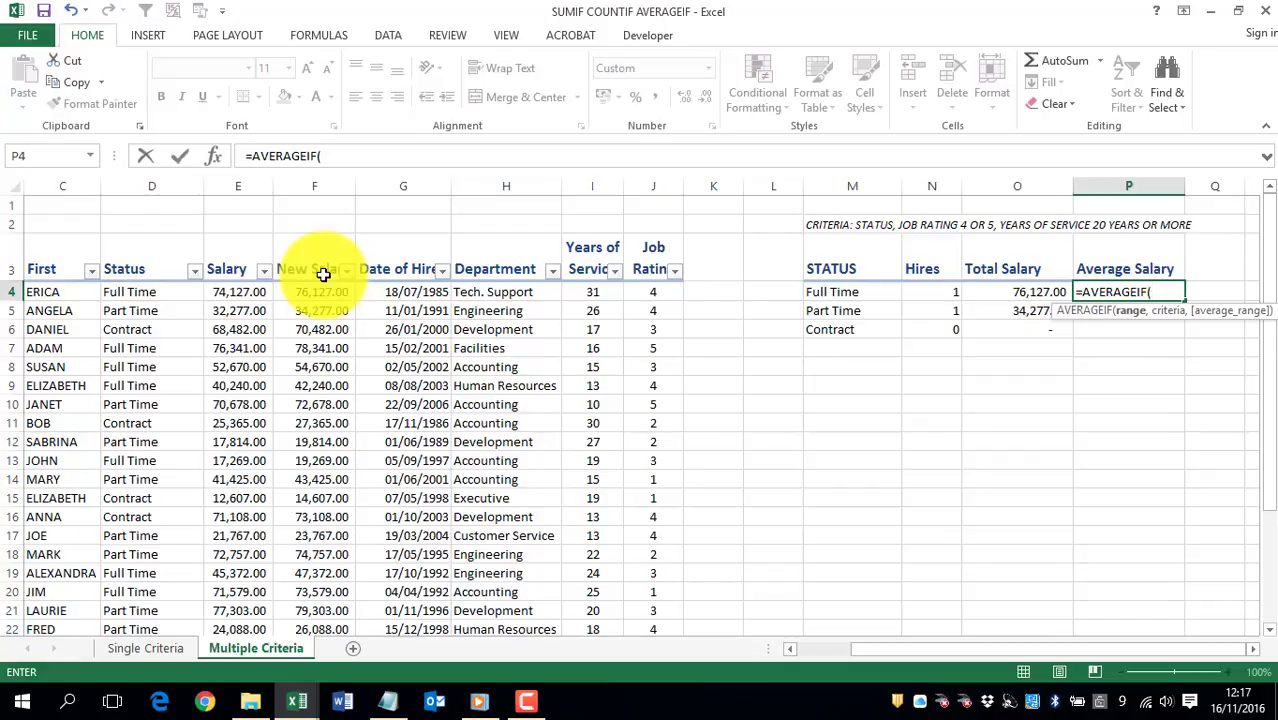
# Step: Make the P4 formula an AVERAGEIFS that averages column F:F where status column D:D matches cell M4
pyautogui.click(316, 187)
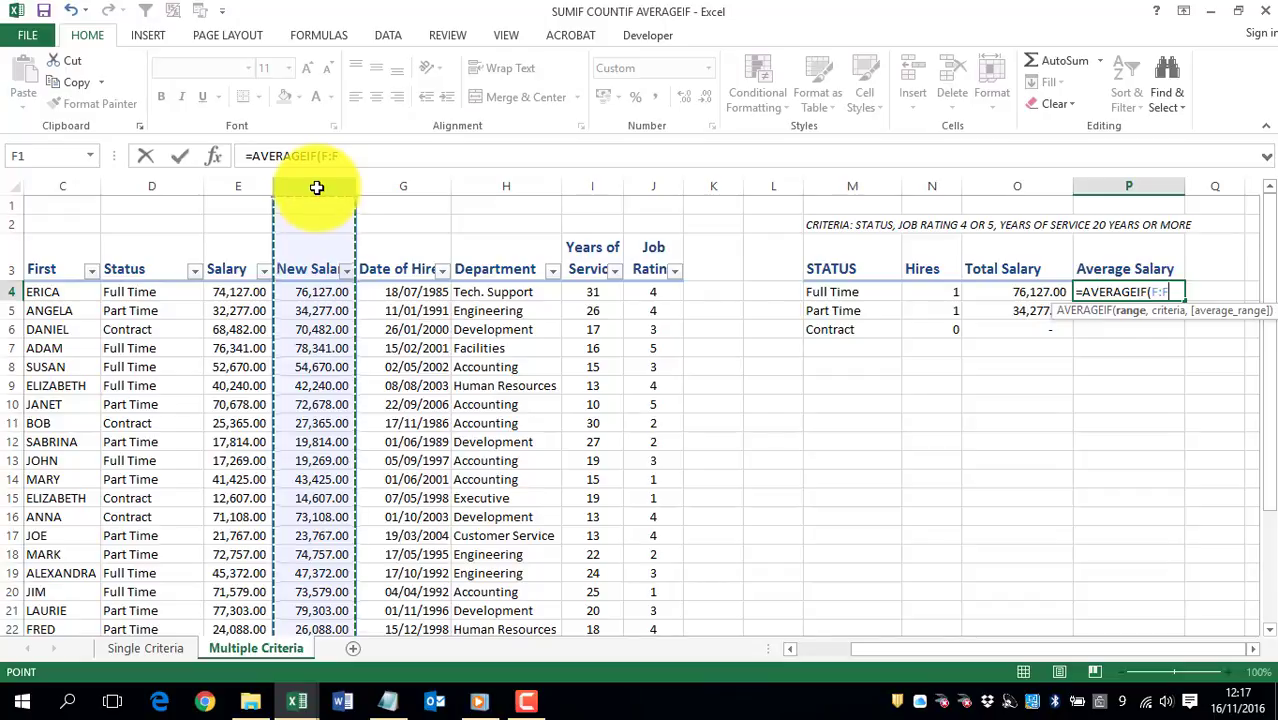
pyautogui.write(',D:D')
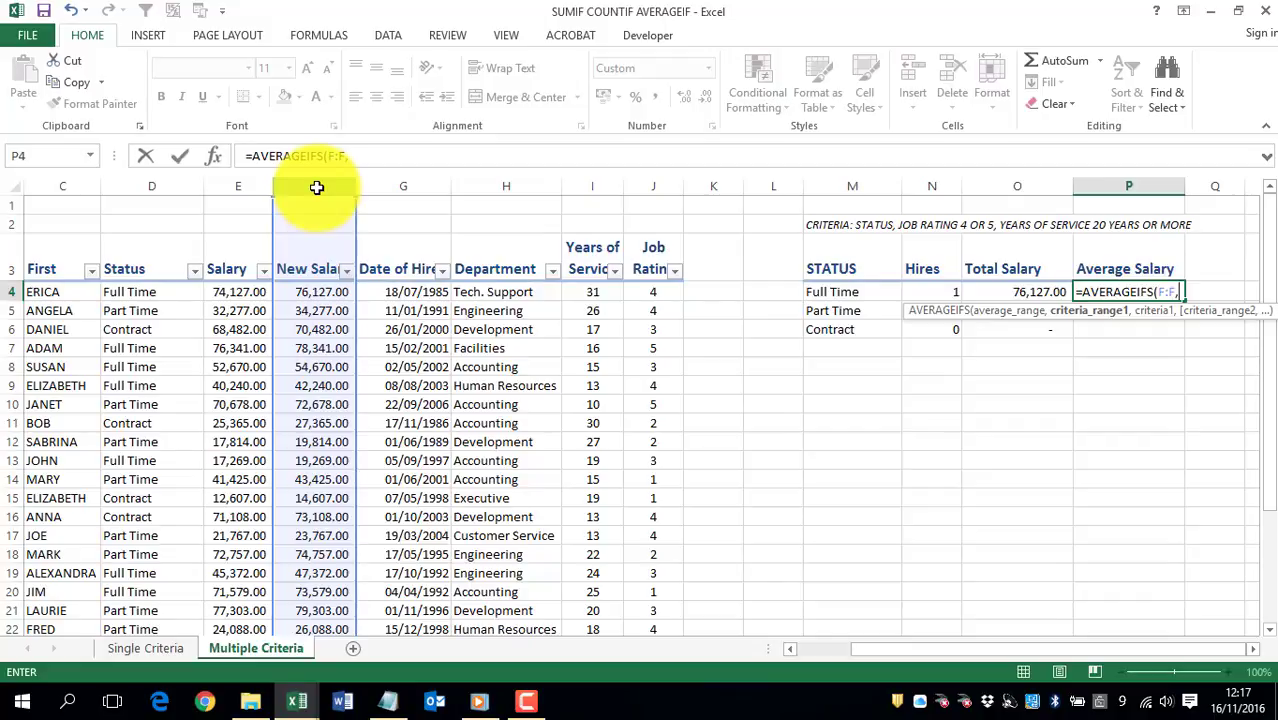
pyautogui.click(152, 185)
pyautogui.write(',')
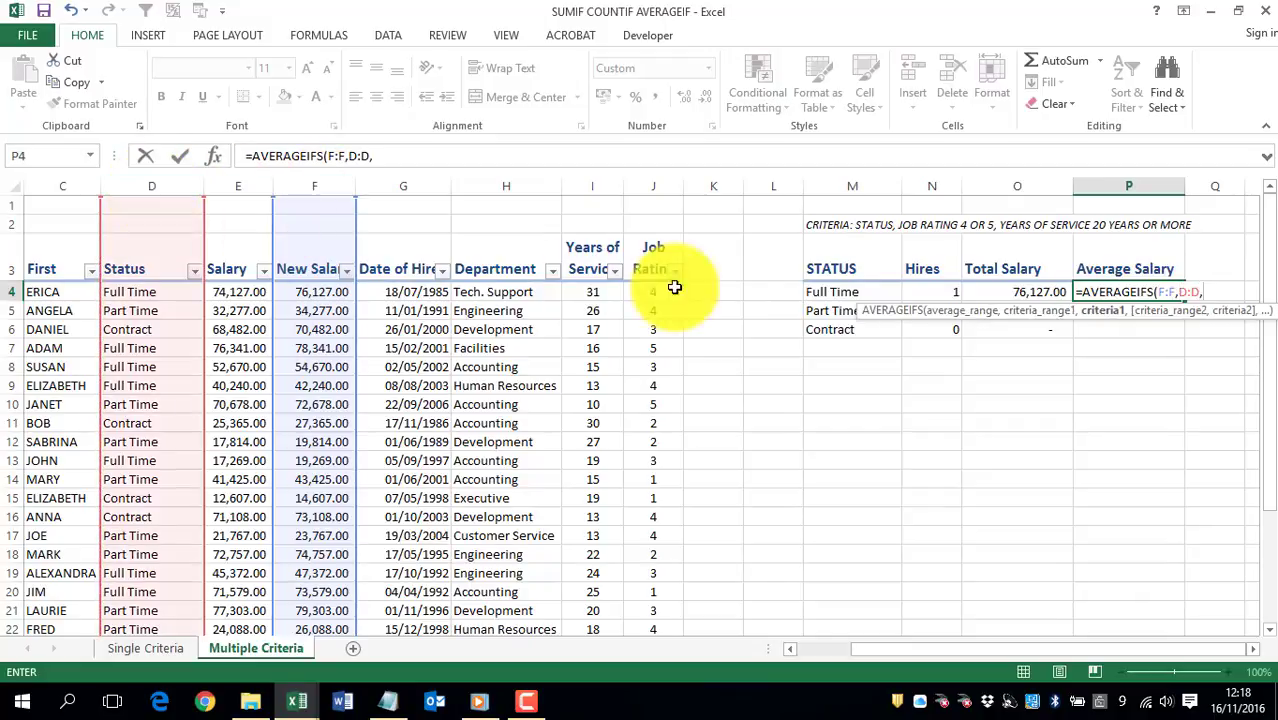
pyautogui.click(832, 292)
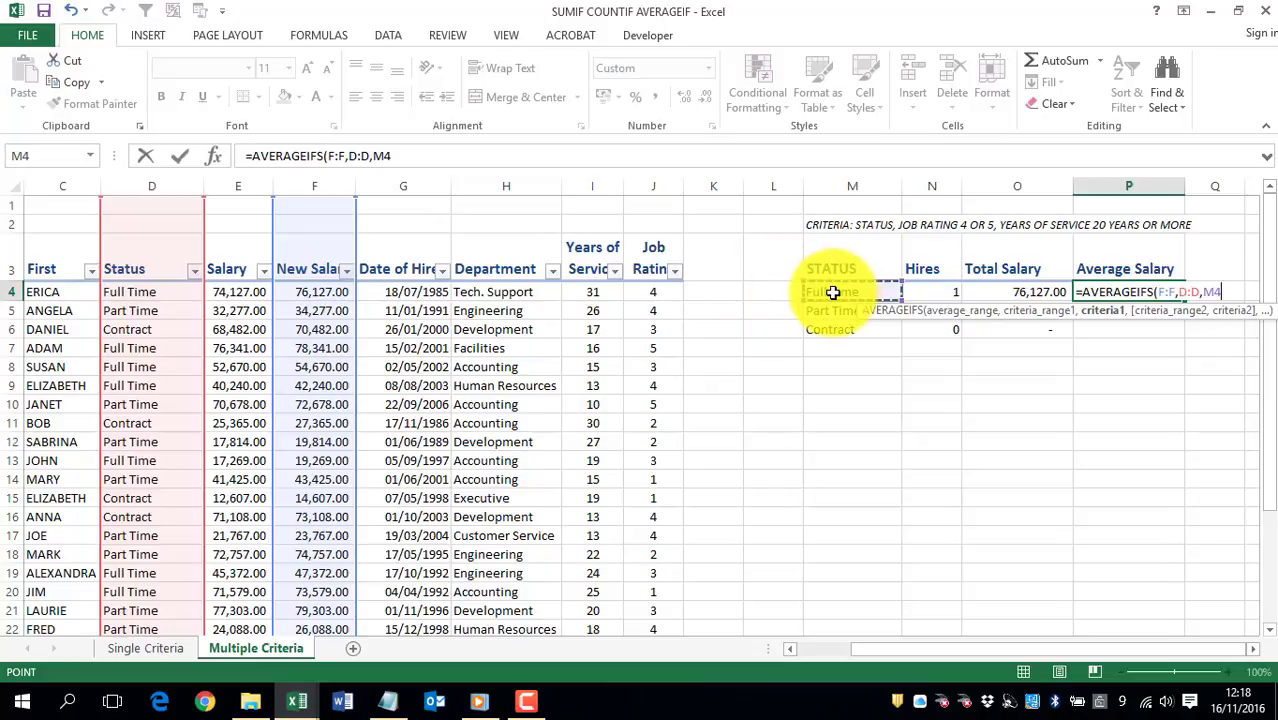
pyautogui.write(',')
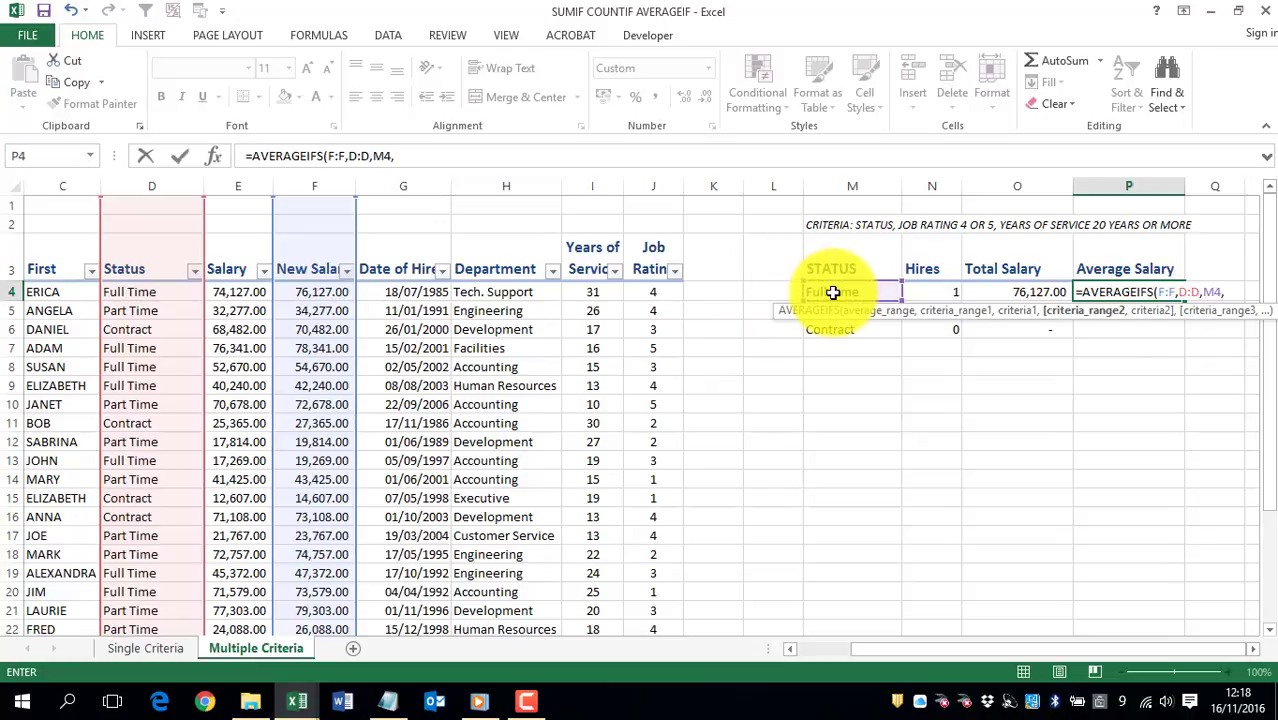
# Step: Add job rating column J:J with the criterion ">3" as the second condition of the AVERAGEIFS formula
pyautogui.click(651, 182)
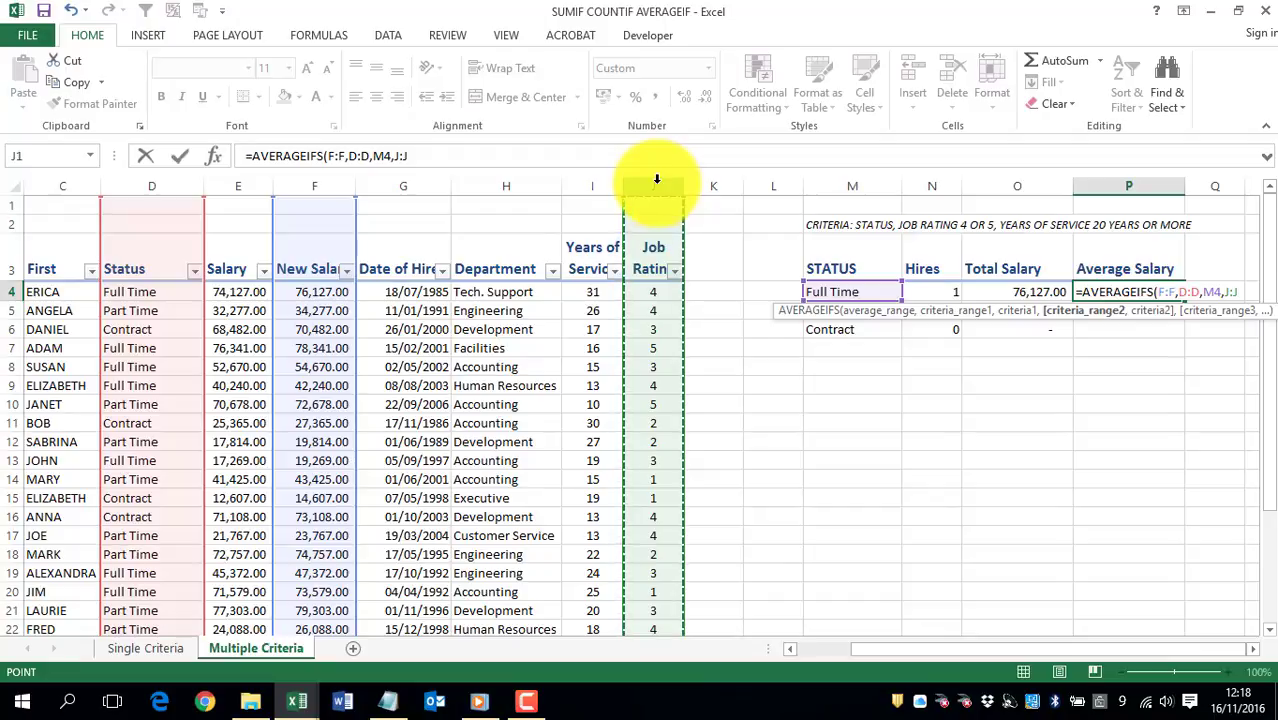
pyautogui.write(',')
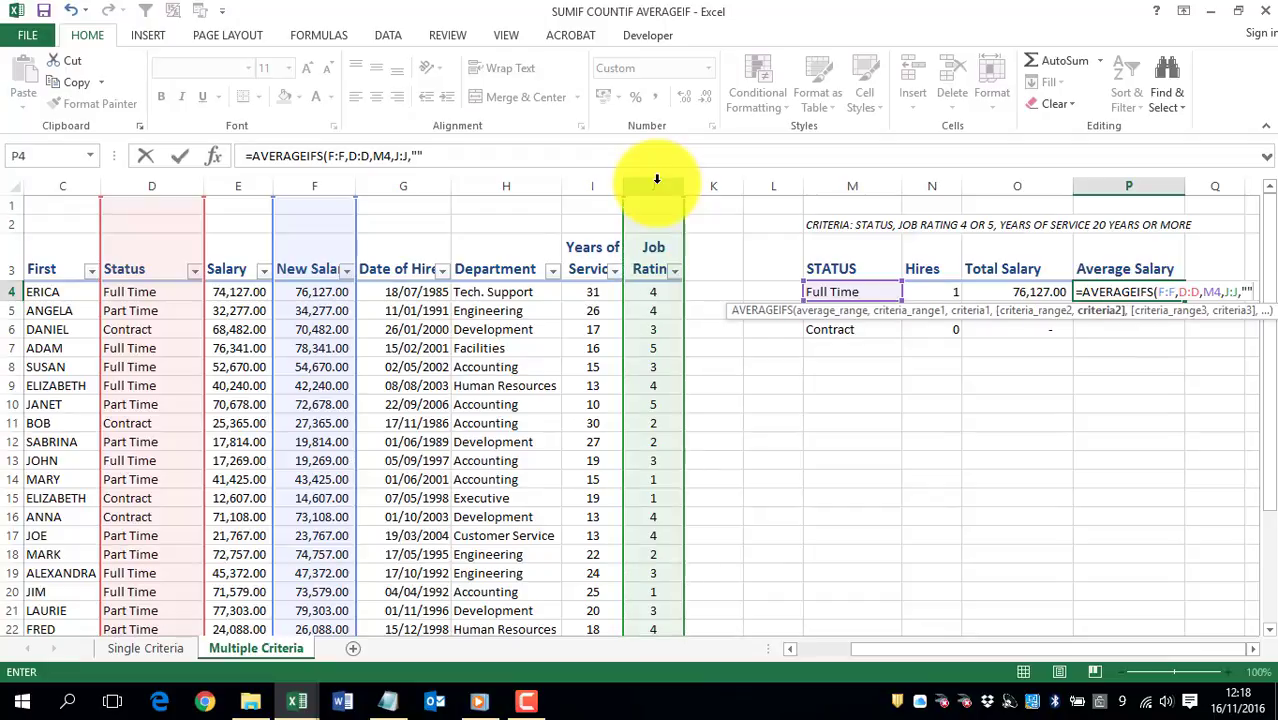
pyautogui.click(418, 156)
pyautogui.write('""')
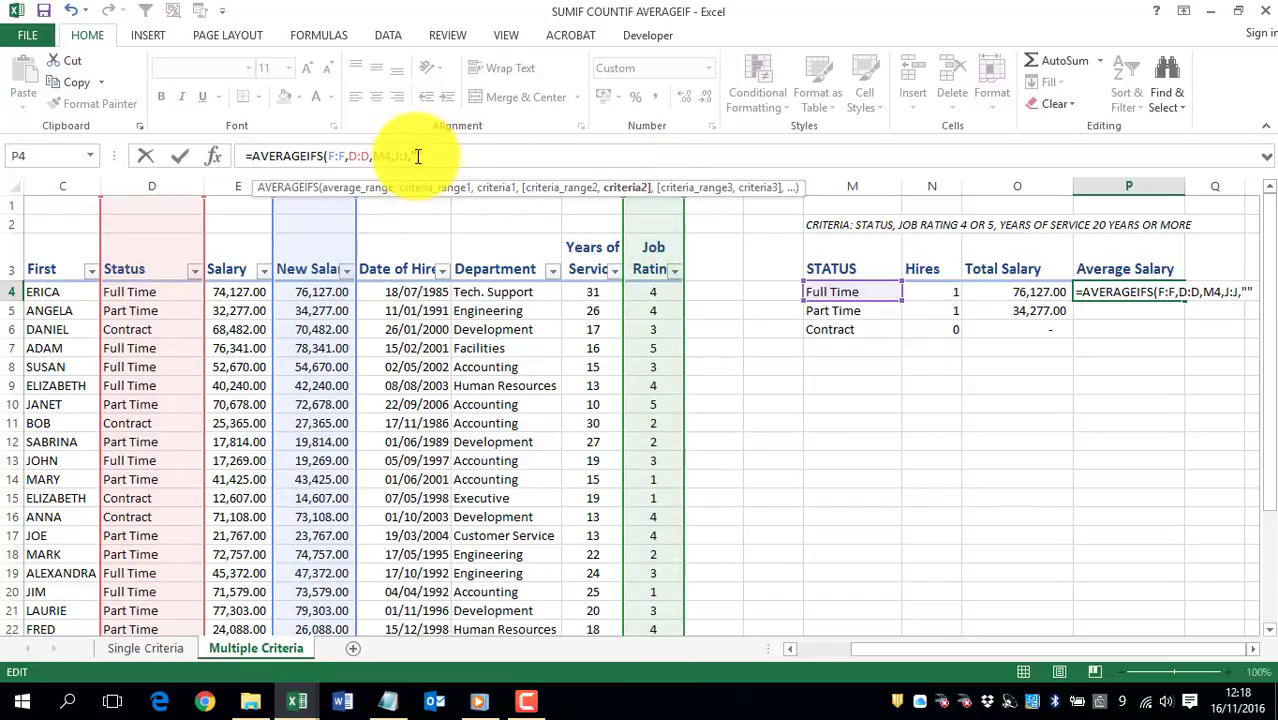
pyautogui.press('Left')
pyautogui.write('>3')
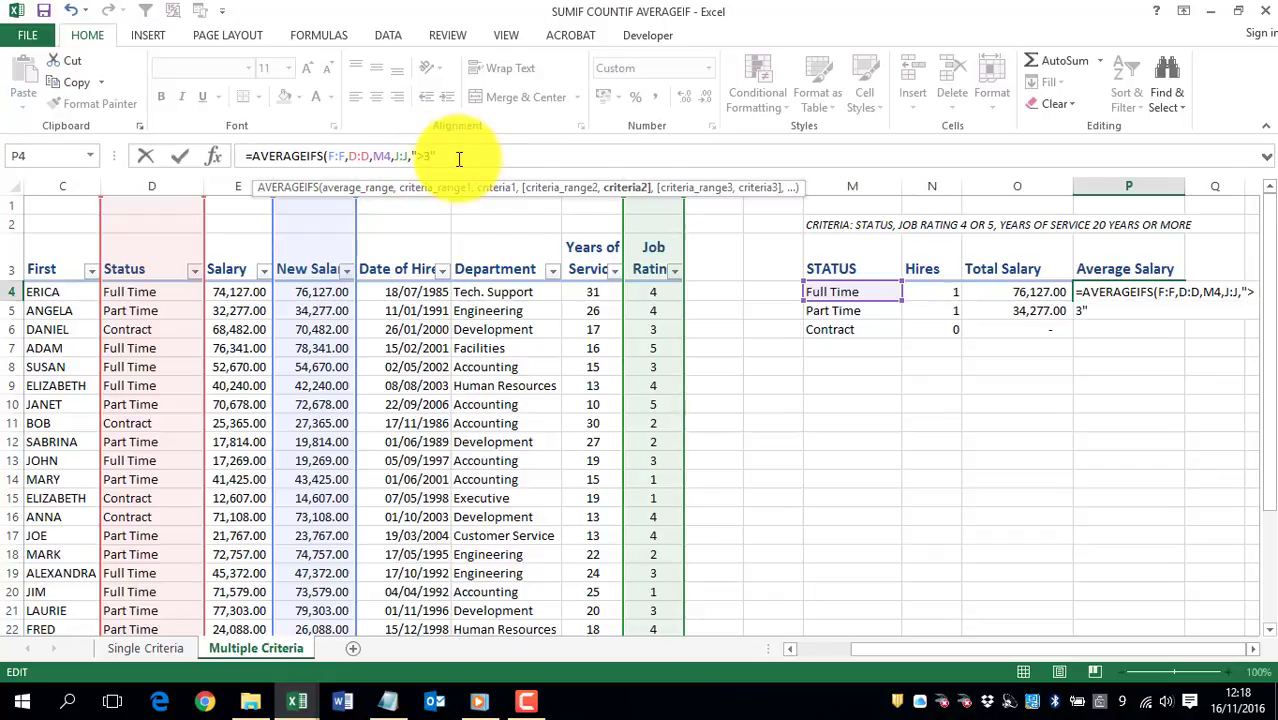
pyautogui.press('Right')
pyautogui.write(',')
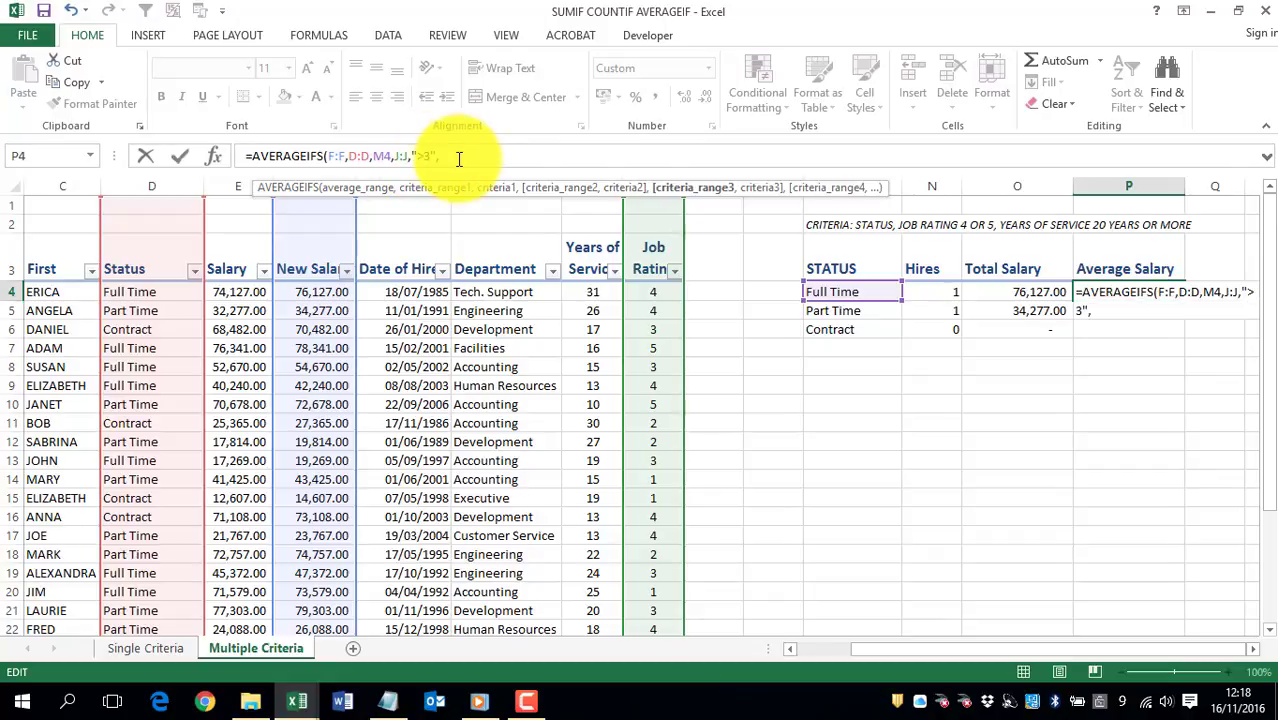
# Step: Add years-of-service column I:I with the criterion ">19" as the third condition and complete the AVERAGEIFS formula in P4
pyautogui.click(587, 181)
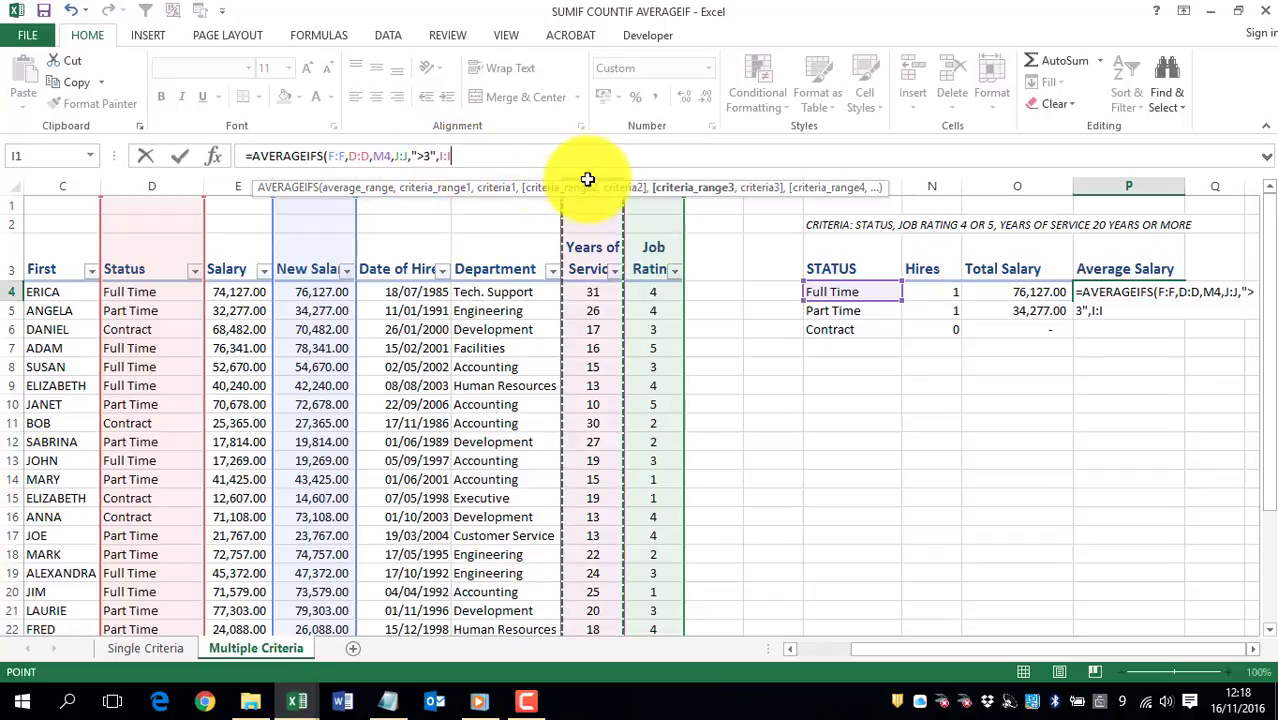
pyautogui.write(',')
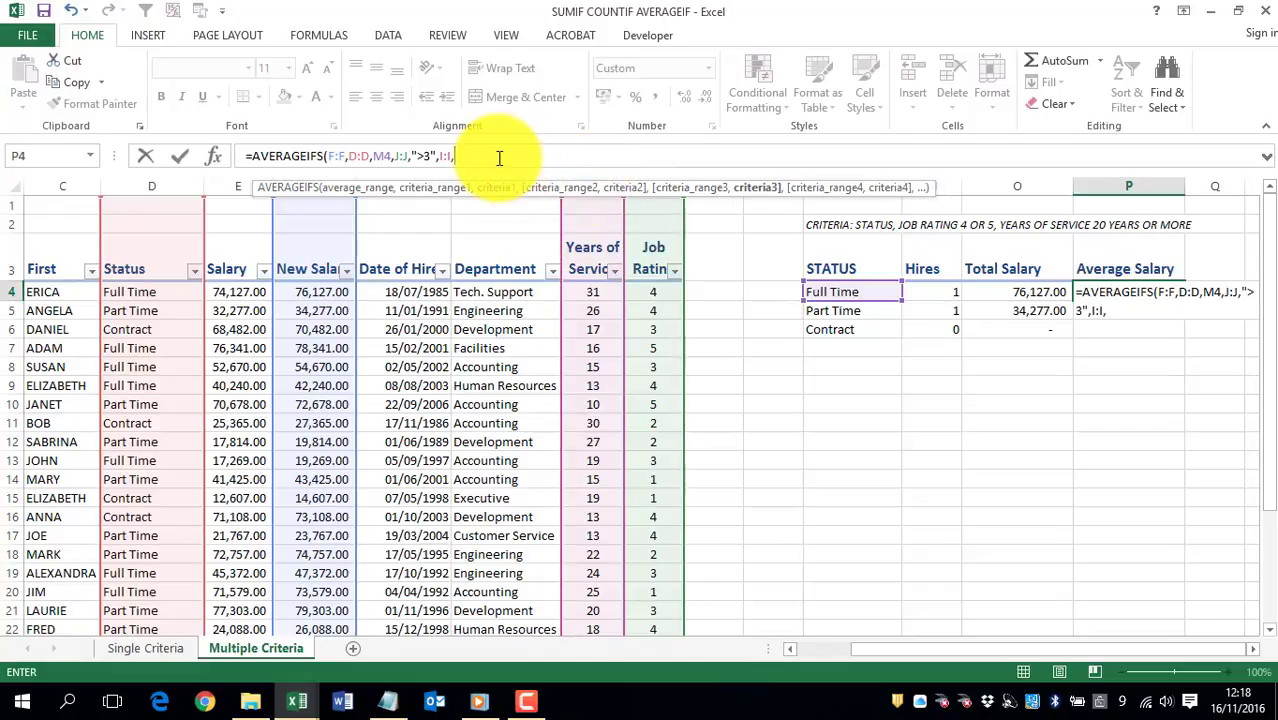
pyautogui.write('""')
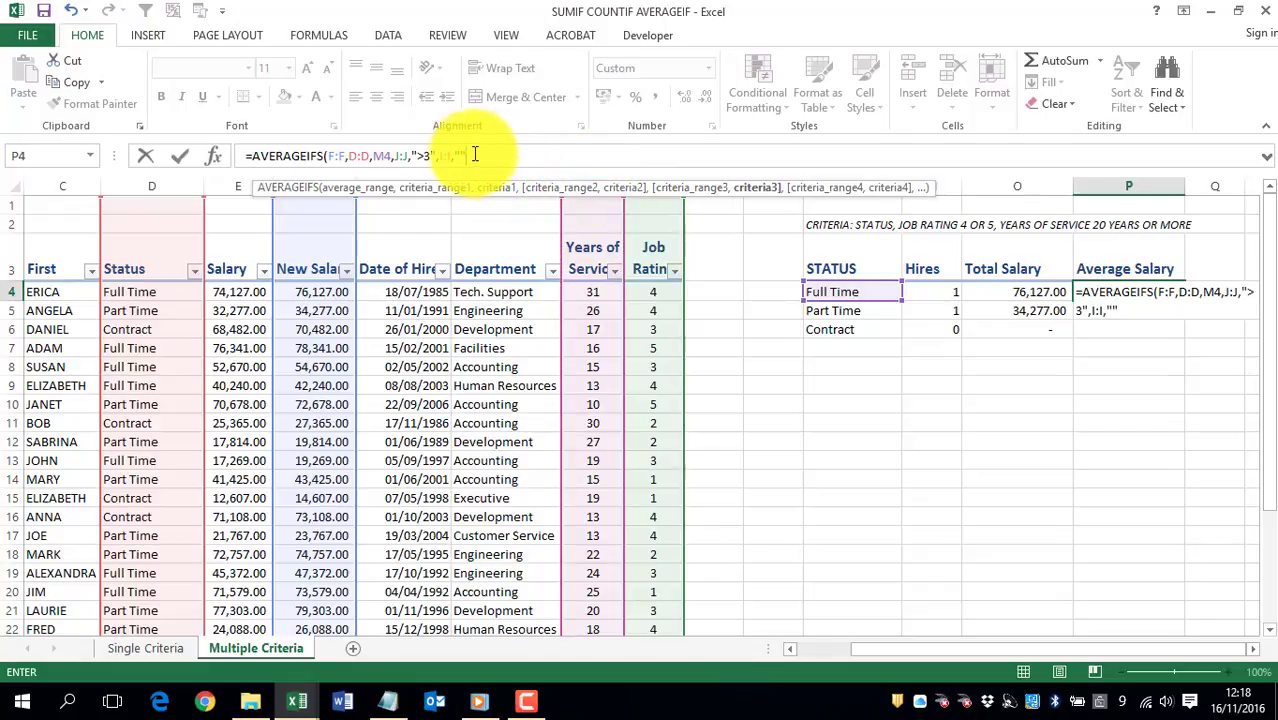
pyautogui.click(461, 155)
pyautogui.write('>=20')
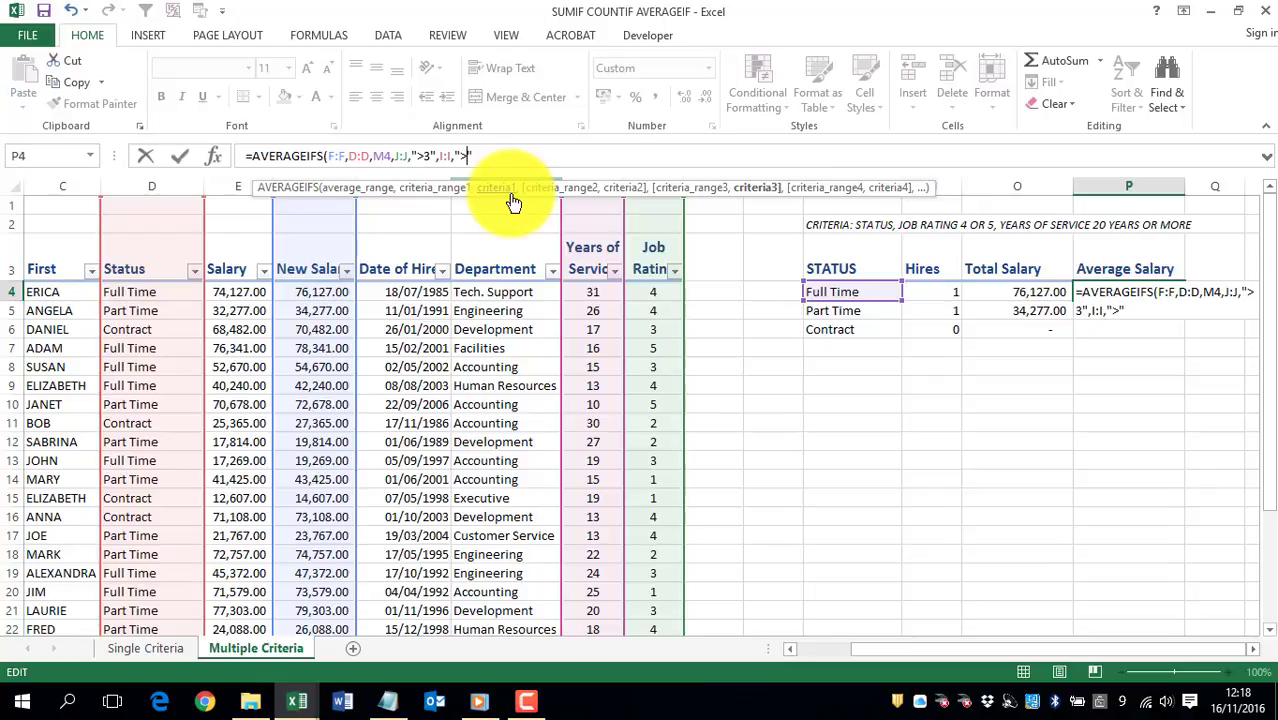
pyautogui.press('Return')
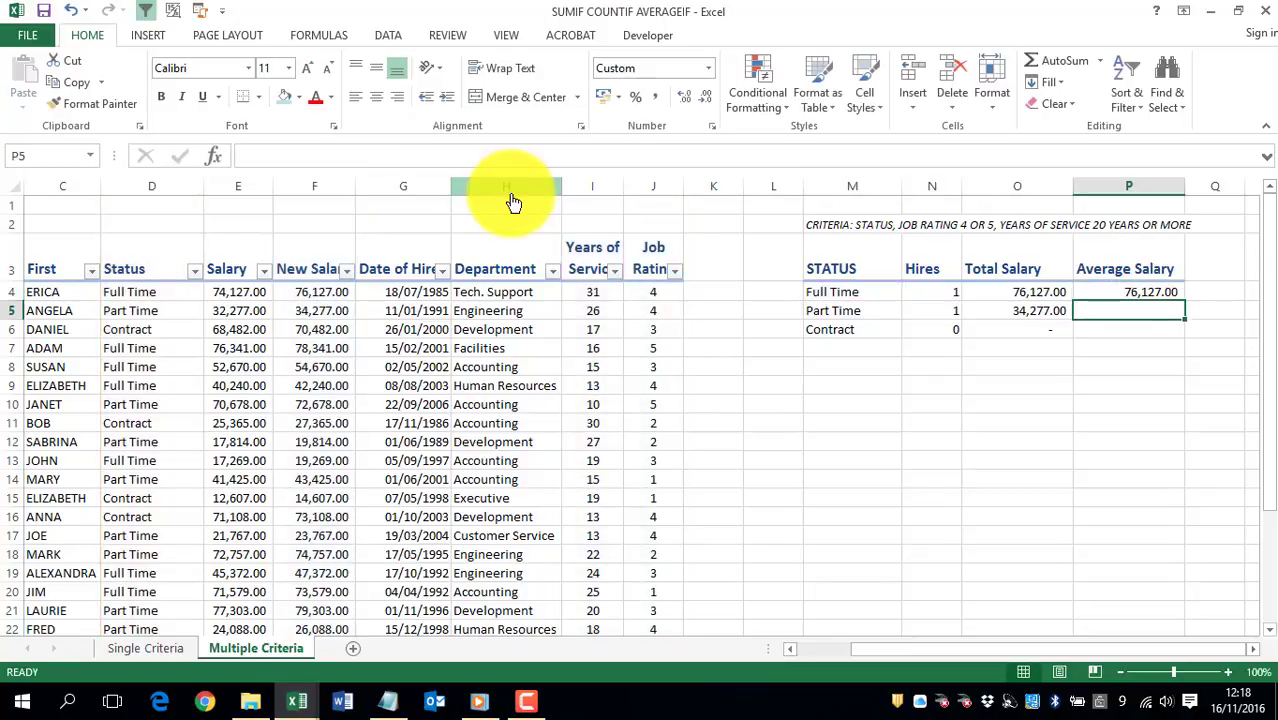
# Step: Fill the AVERAGEIFS formula from P4 down to P6 and check the Contract row's average salary, hires and total salary cells
pyautogui.click(1165, 291)
pyautogui.doubleClick(1184, 301)
pyautogui.click(1135, 311)
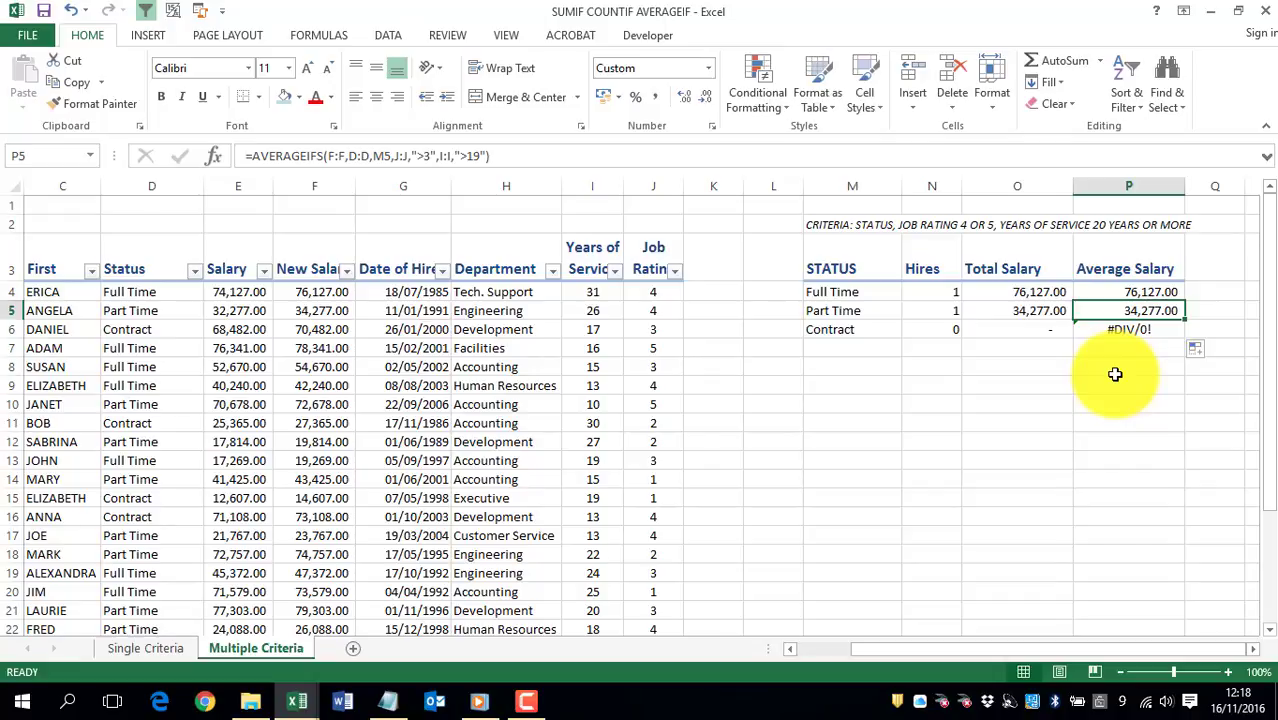
pyautogui.click(1130, 332)
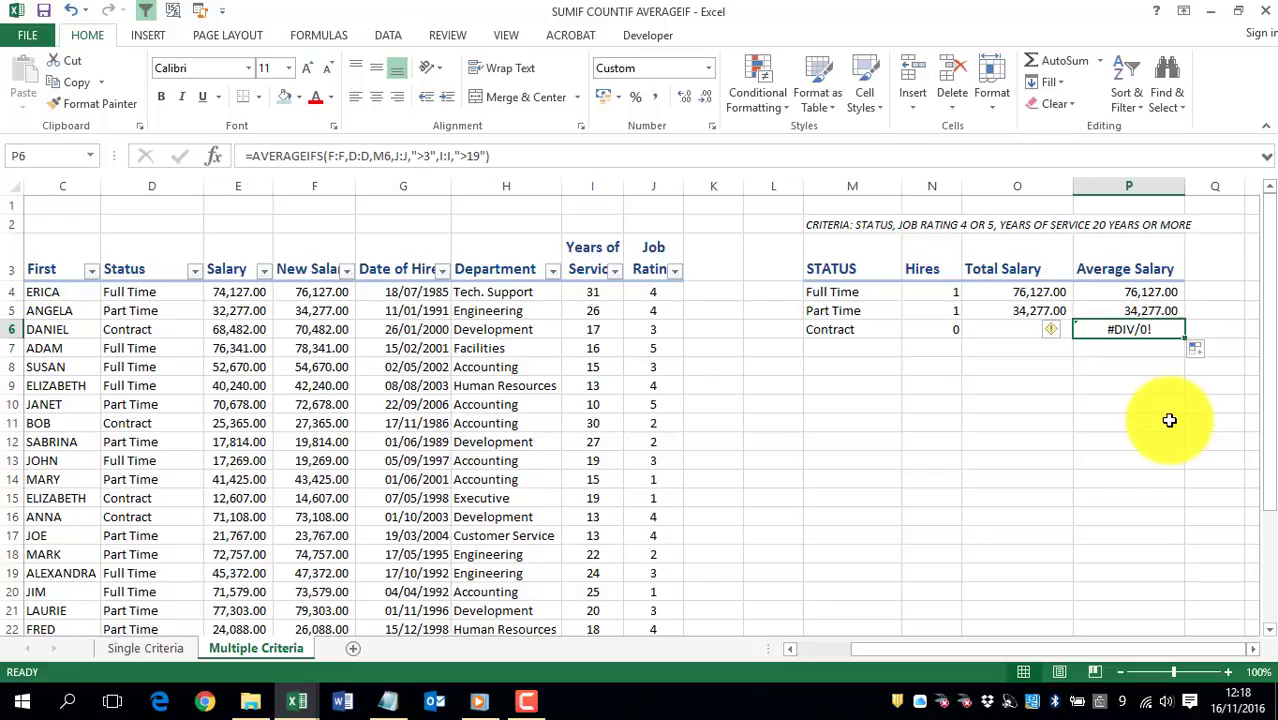
pyautogui.click(1252, 649)
pyautogui.click(1252, 649)
pyautogui.click(1252, 649)
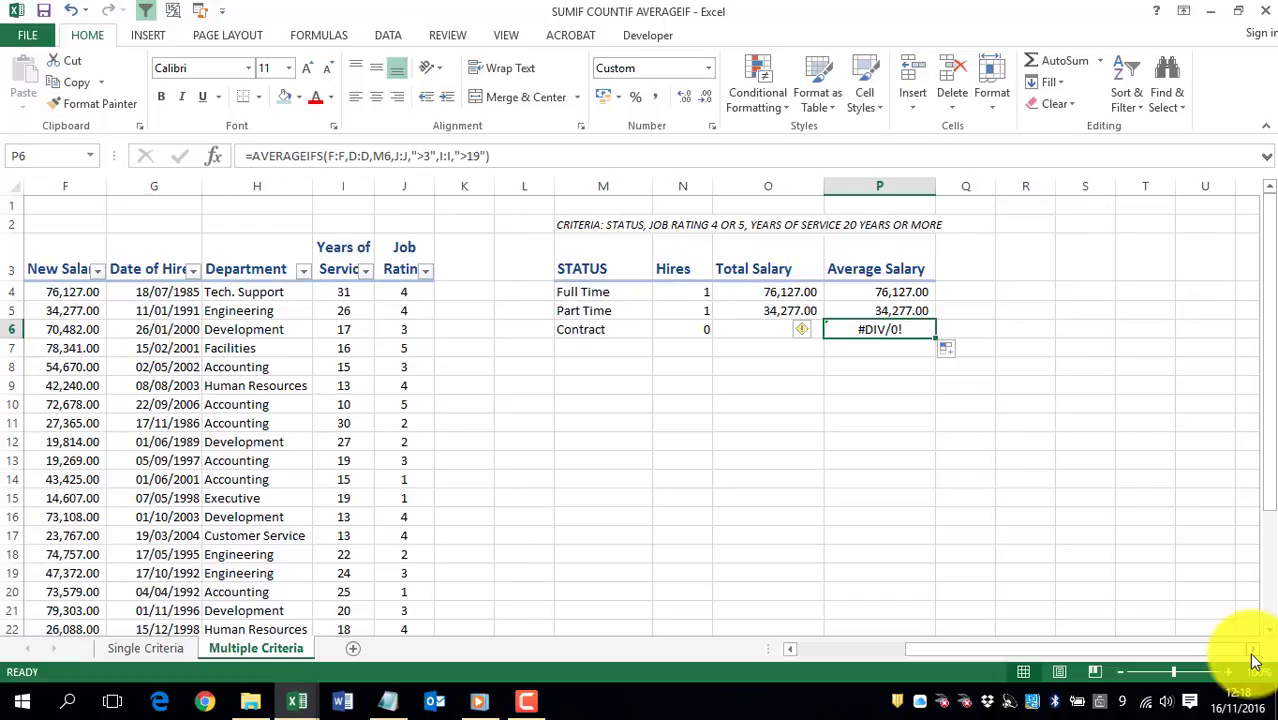
pyautogui.click(685, 326)
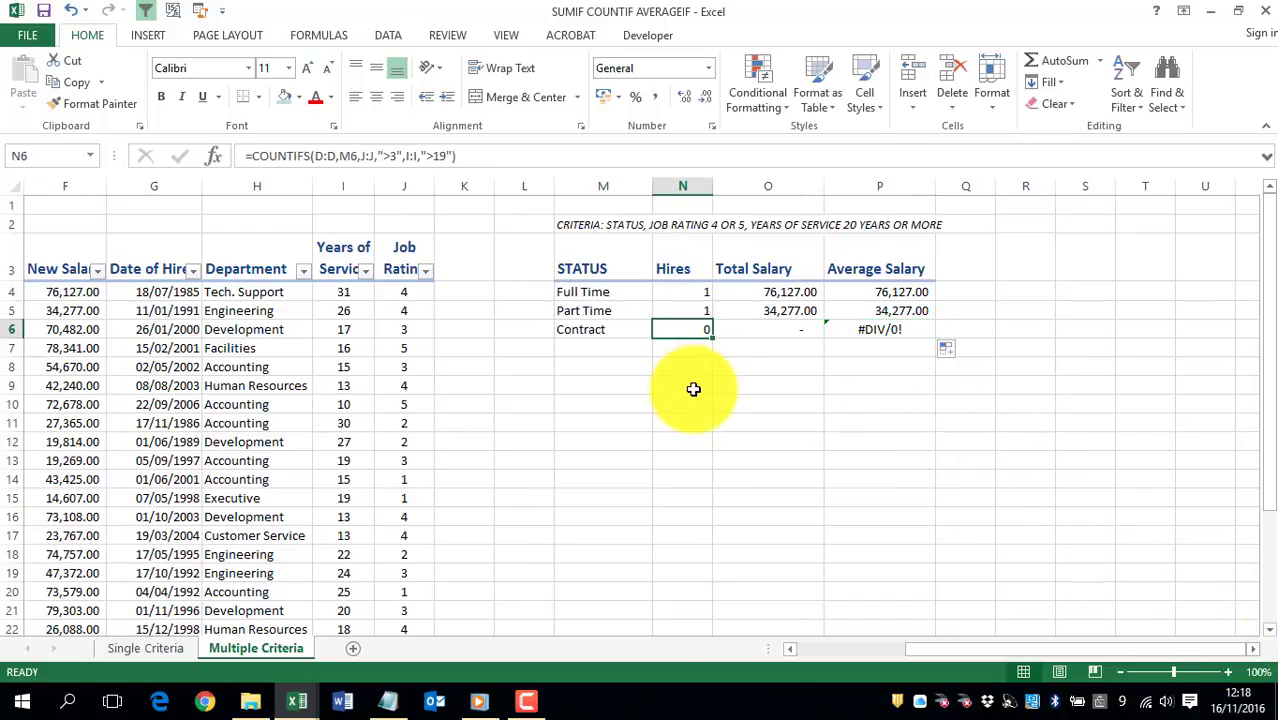
pyautogui.click(750, 332)
# Step: Insert IFERROR( in front of the AVERAGEIFS function in the Contract status's Average Salary cell P6
pyautogui.click(886, 333)
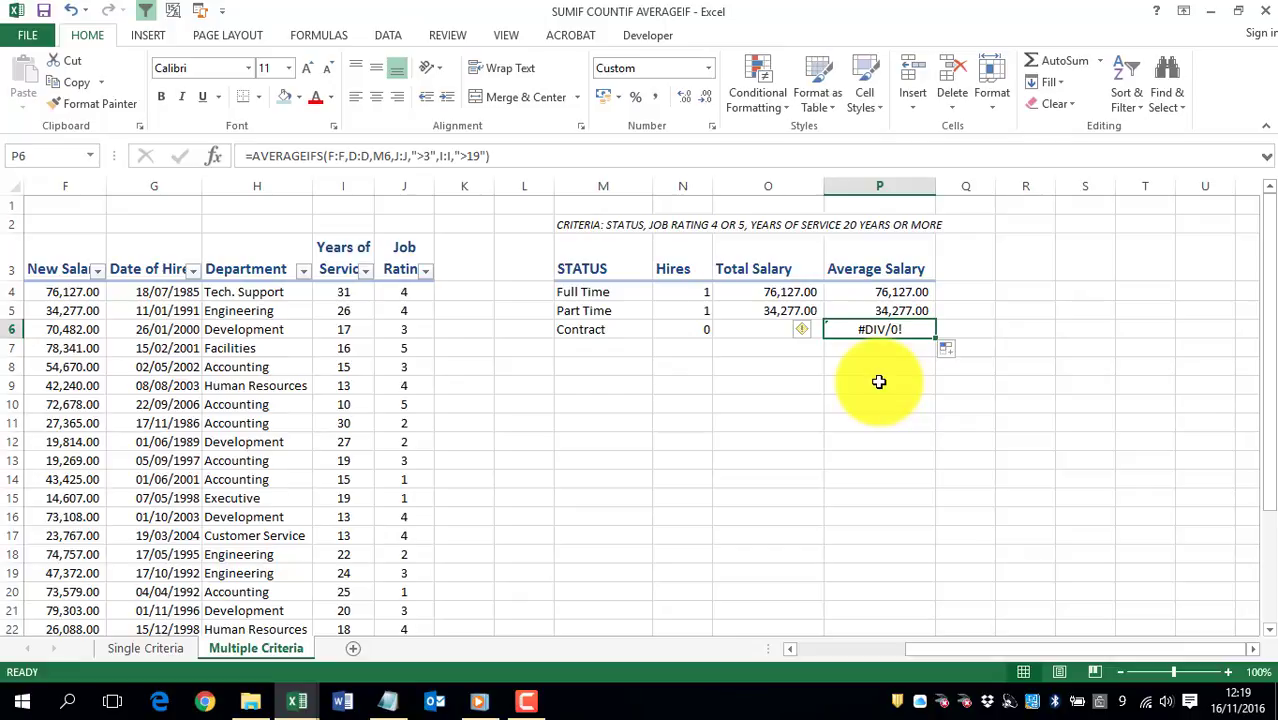
pyautogui.click(253, 155)
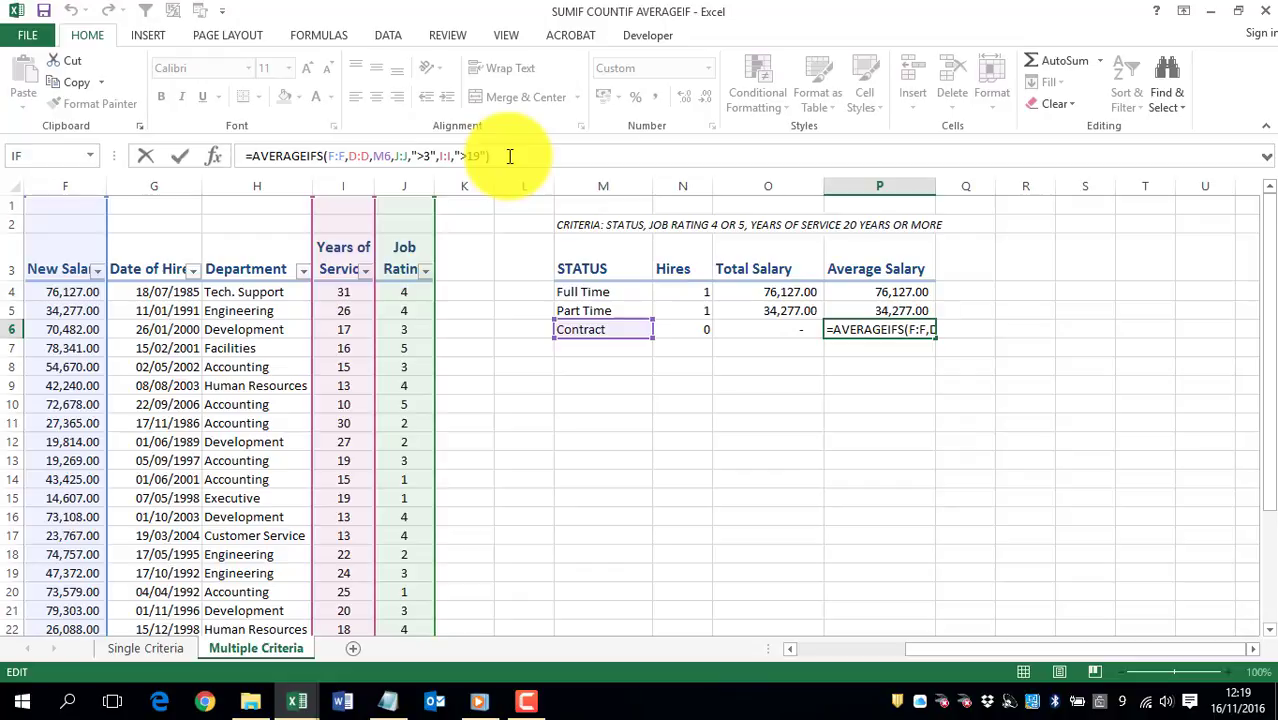
pyautogui.write('IFERROR')
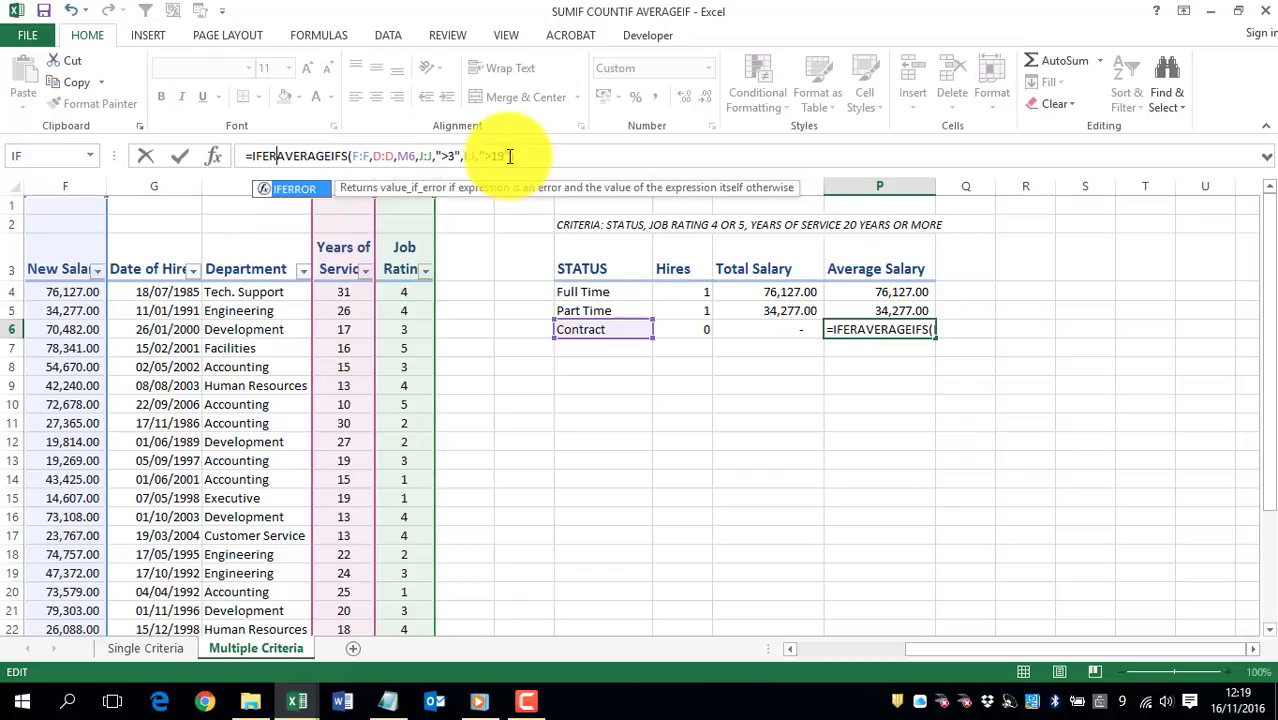
pyautogui.write('(')
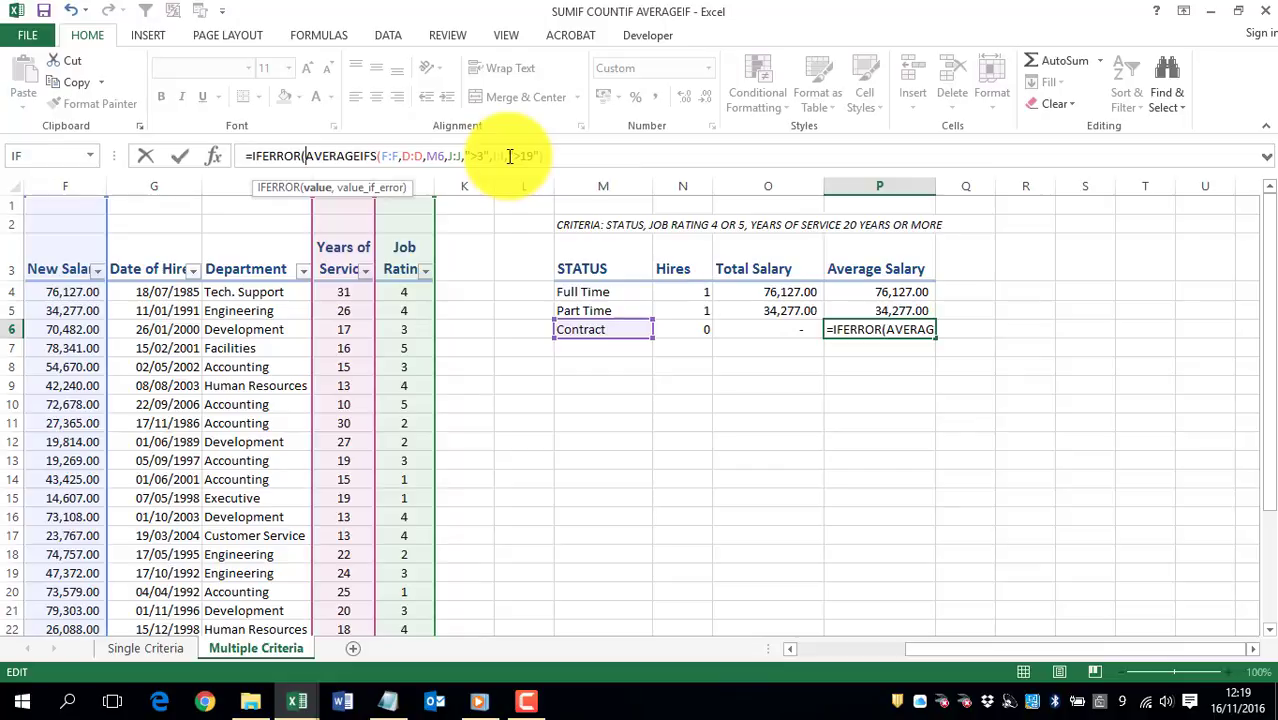
# Step: Complete the IFERROR formula in P6 with "NO EMPLOYEES" as the value returned on an error
pyautogui.click(562, 157)
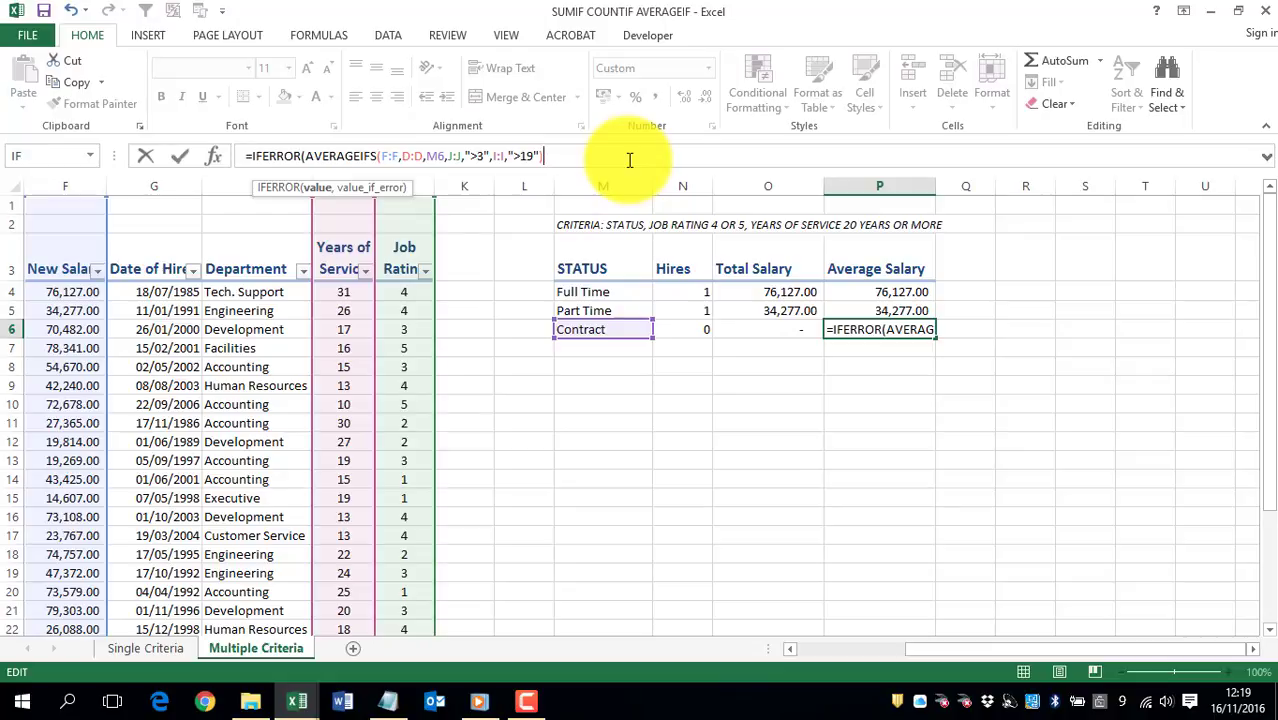
pyautogui.write(',')
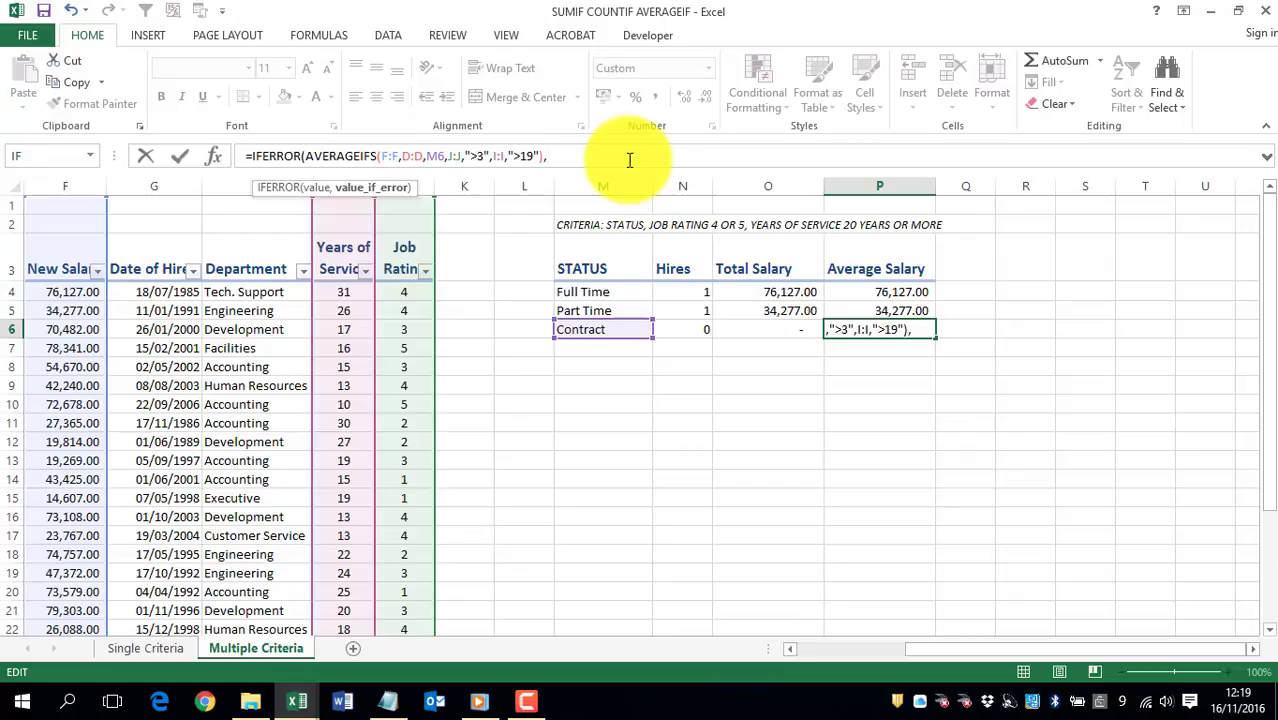
pyautogui.write('""')
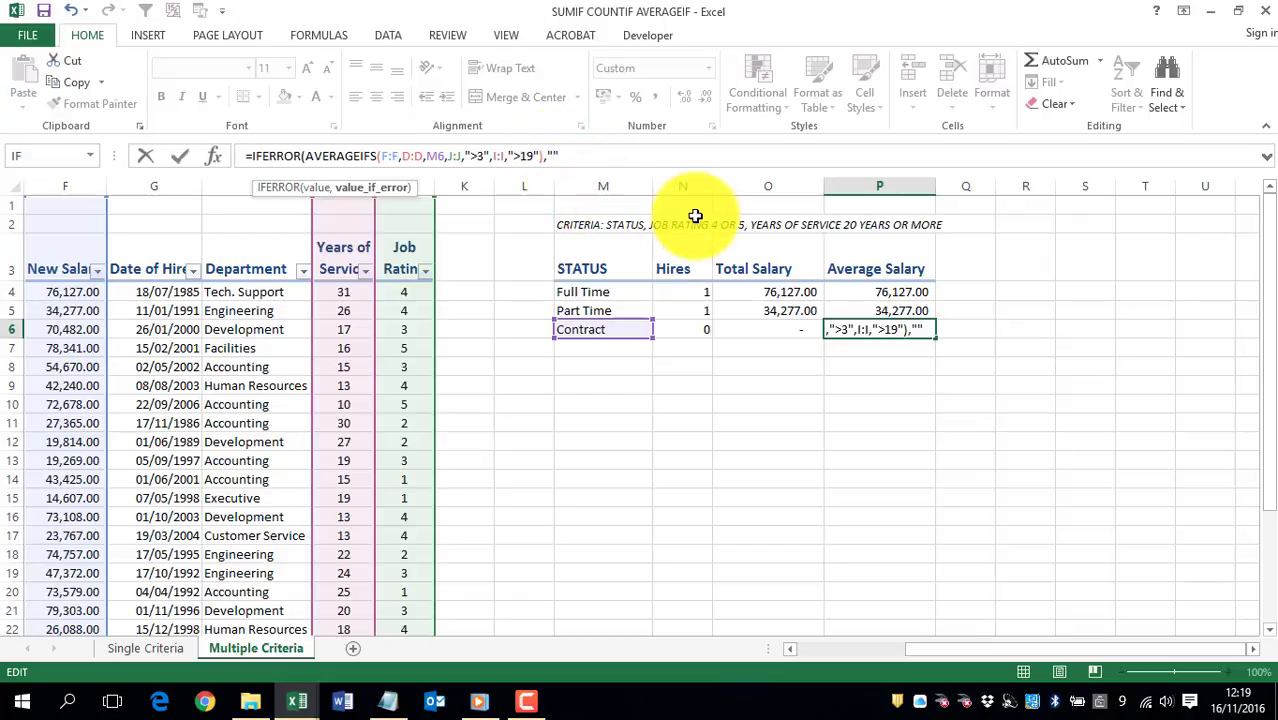
pyautogui.write('NO EM')
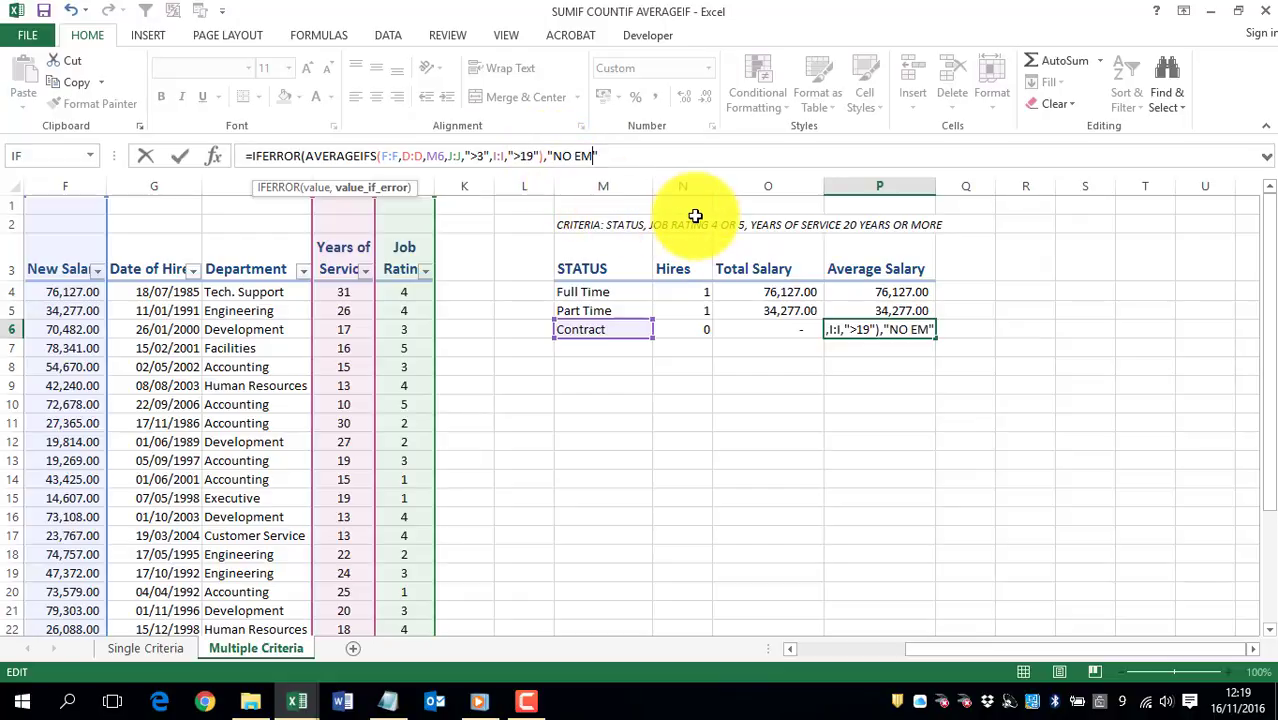
pyautogui.write(',')
pyautogui.write('PLOYEES')
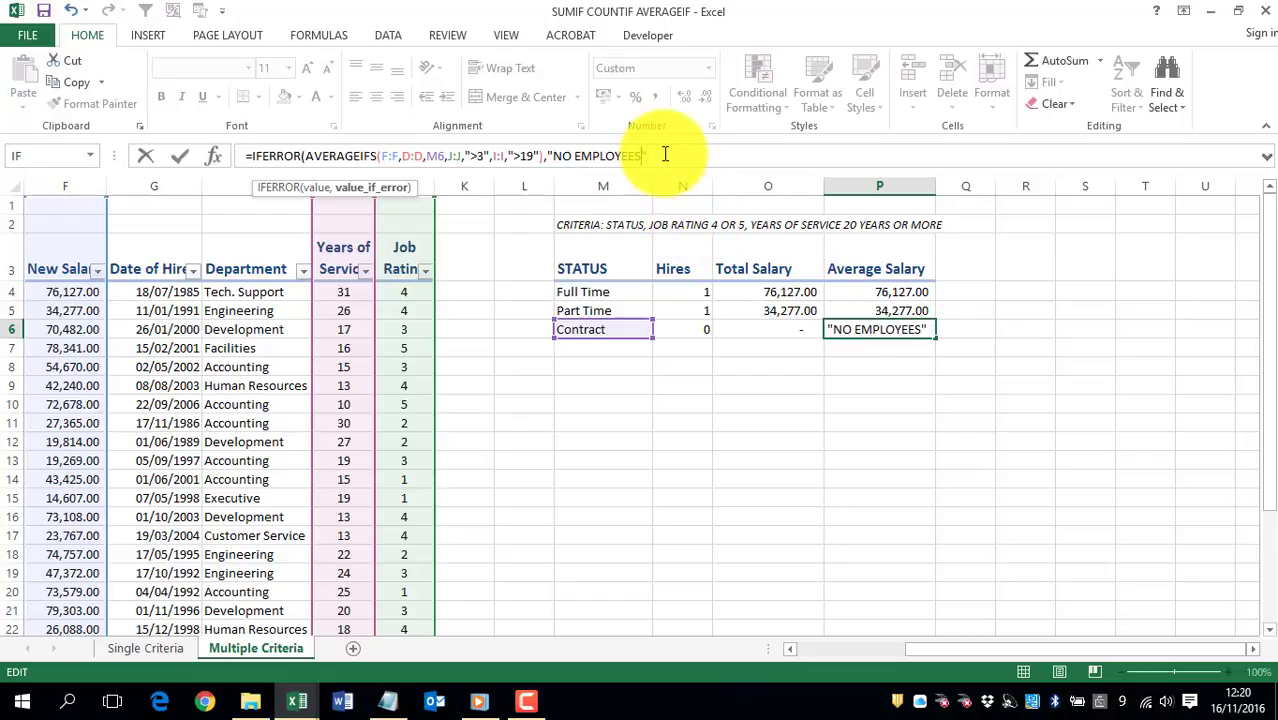
pyautogui.write(')')
pyautogui.press('Return')
# Step: Fill the IFERROR formula from P6 up to P4 in the Average Salary column
pyautogui.click(930, 331)
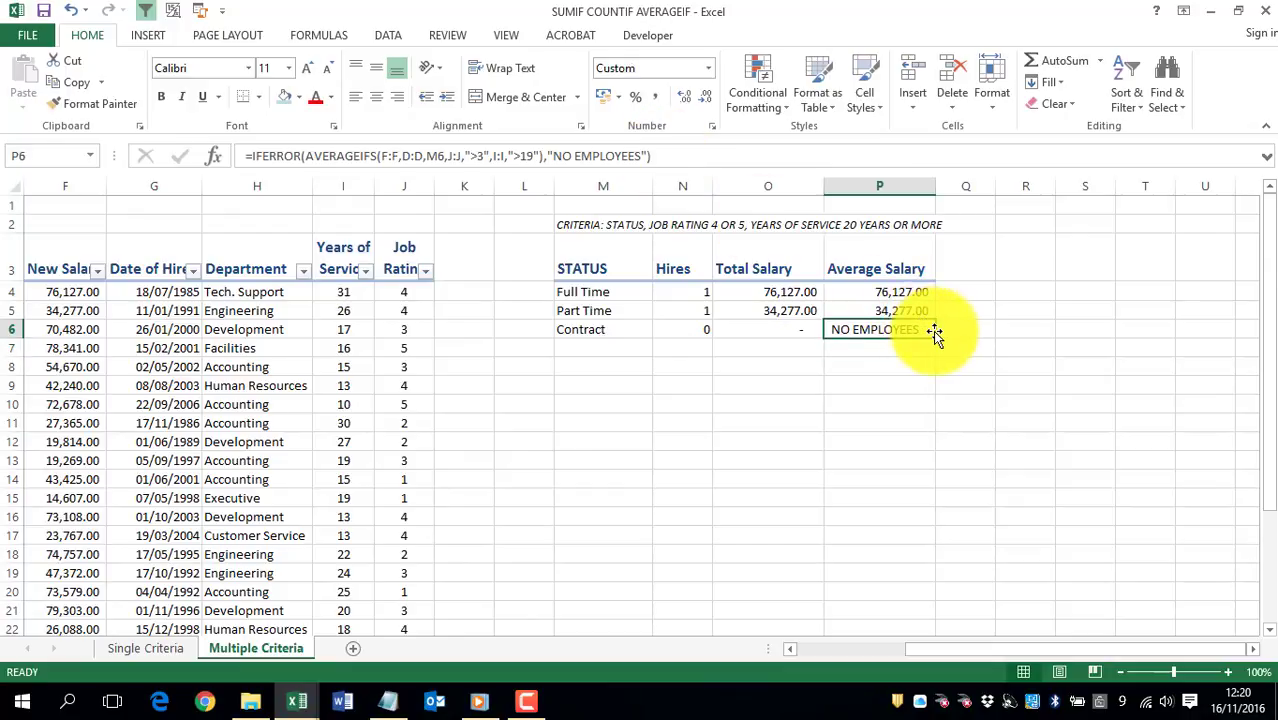
pyautogui.moveTo(933, 333); pyautogui.dragTo(919, 292)
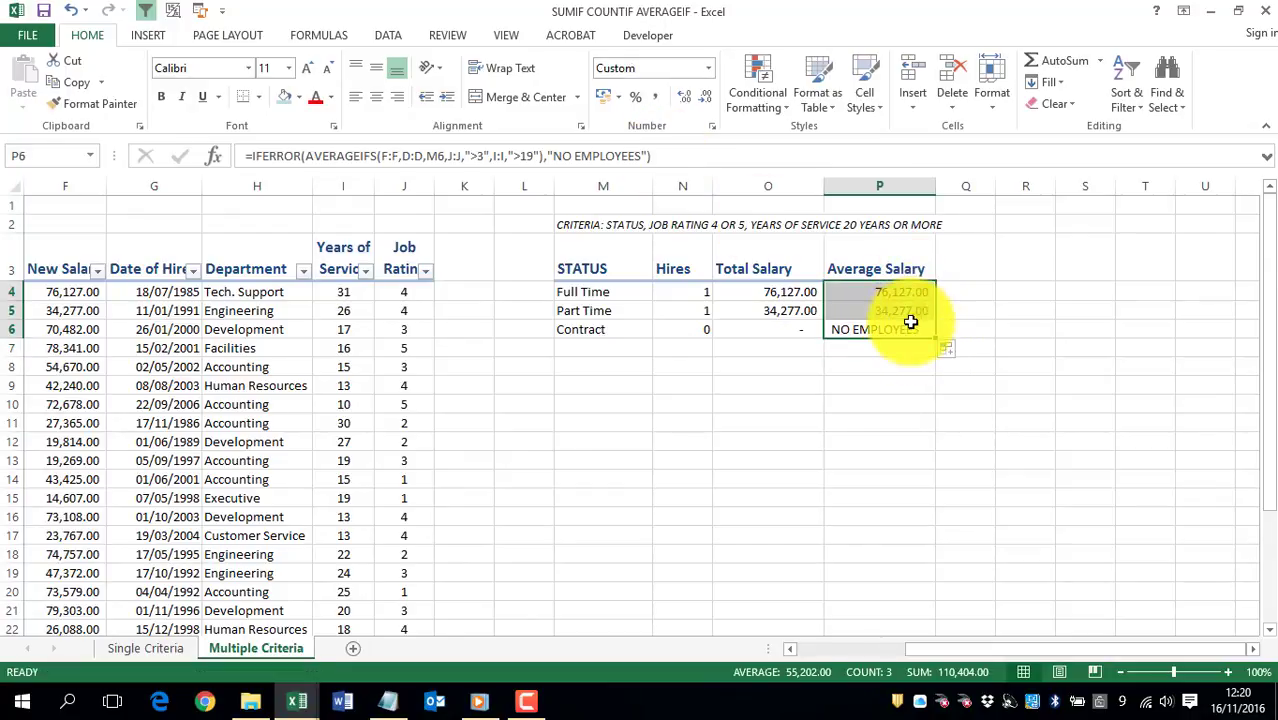
pyautogui.click(1014, 328)
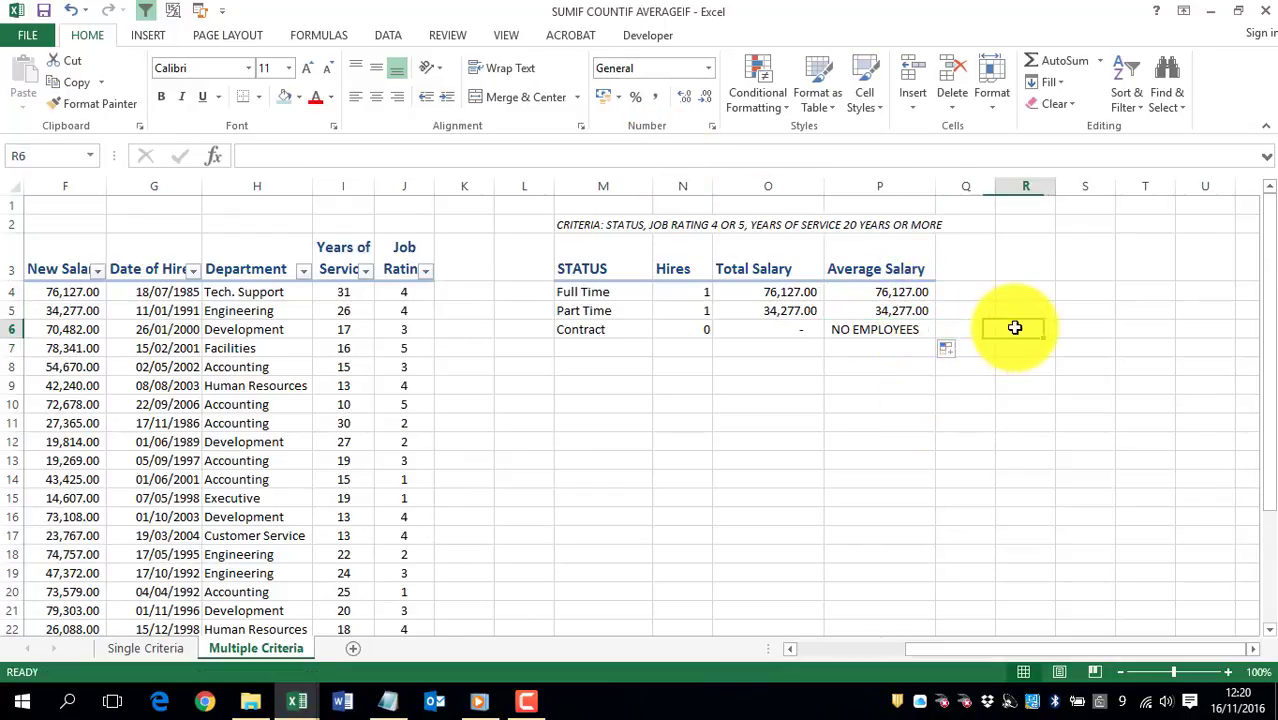